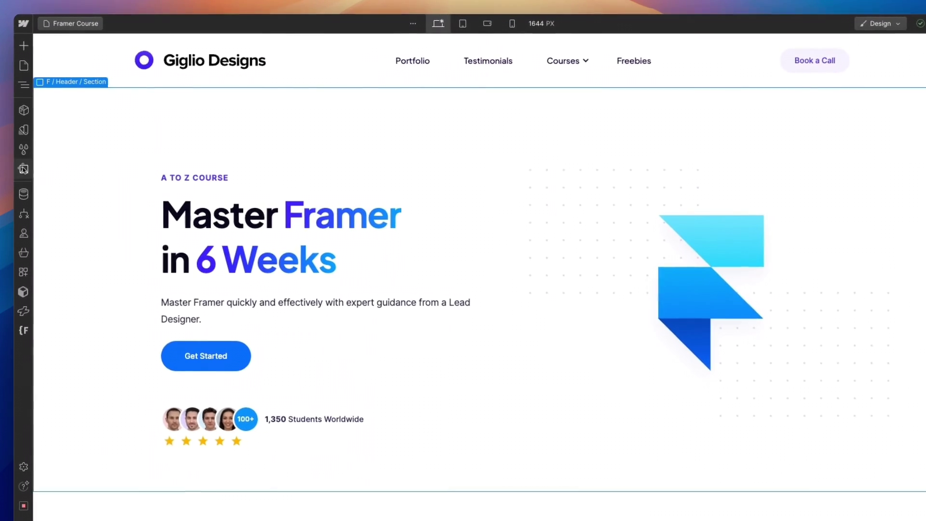
Step: Drag the Let's Learn cursor image from Assets into the hero image wrapper and shrink it to about 116 × 58
click(21, 163)
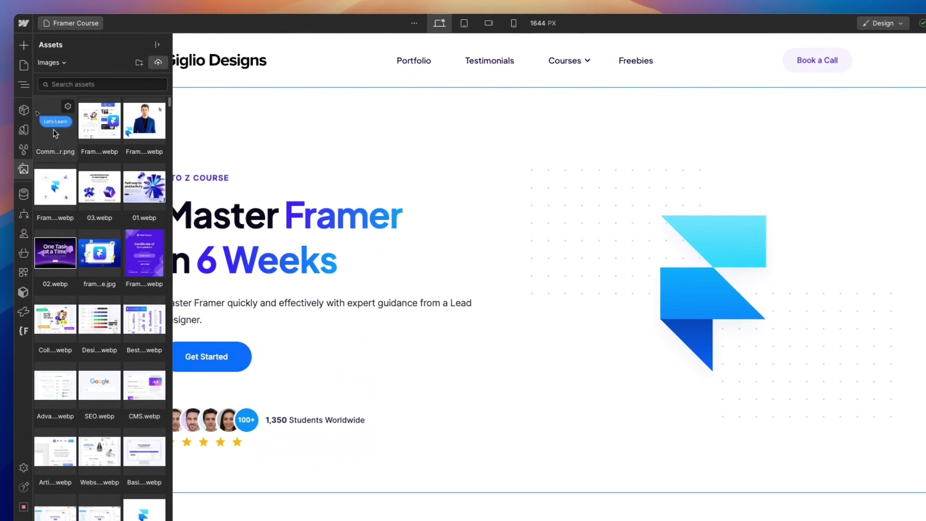
drag(53, 130, 579, 114)
mouse_move(486, 115)
mouse_down()
mouse_move(490, 101)
mouse_move(492, 111)
mouse_up()
drag(590, 198, 527, 159)
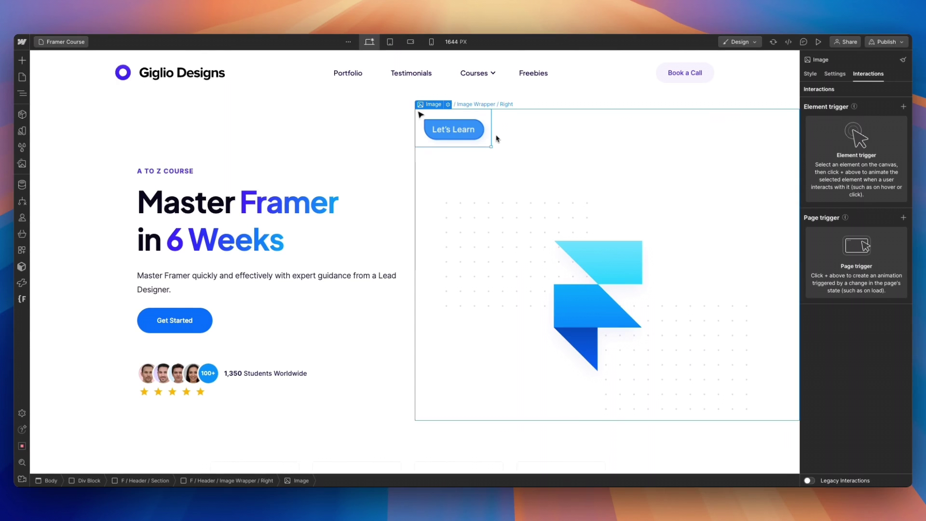
mouse_move(491, 146)
mouse_down()
mouse_move(459, 137)
mouse_move(477, 144)
mouse_up()
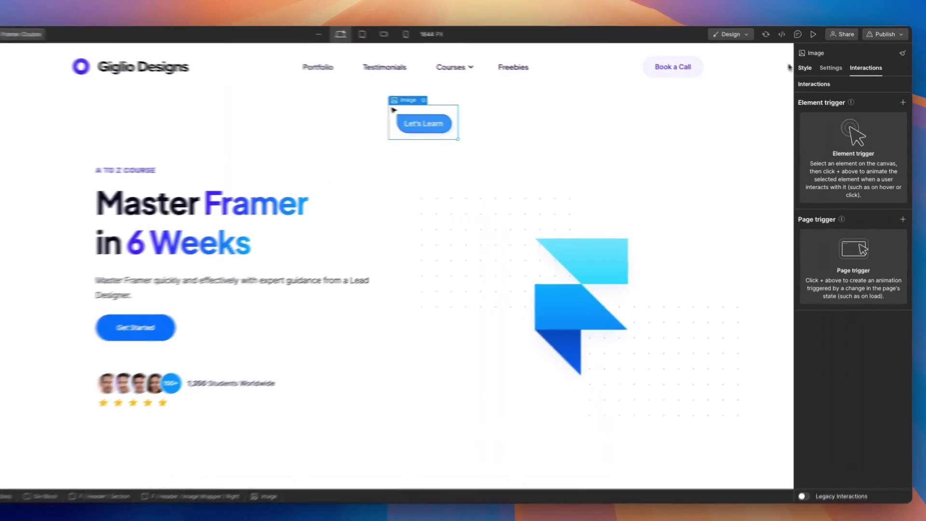
Step: Set the Let's Learn image's Position to Absolute in the Style panel
click(810, 73)
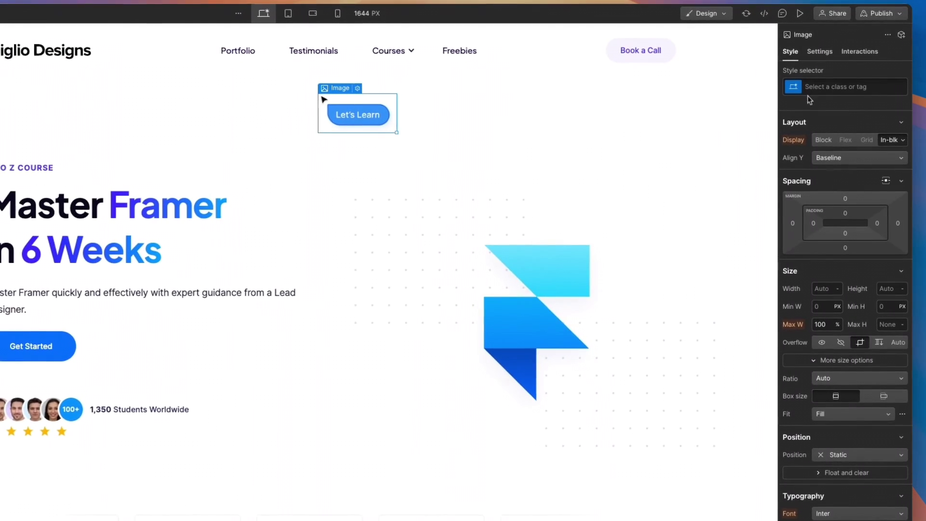
scroll(845, 293, down, 5)
click(861, 321)
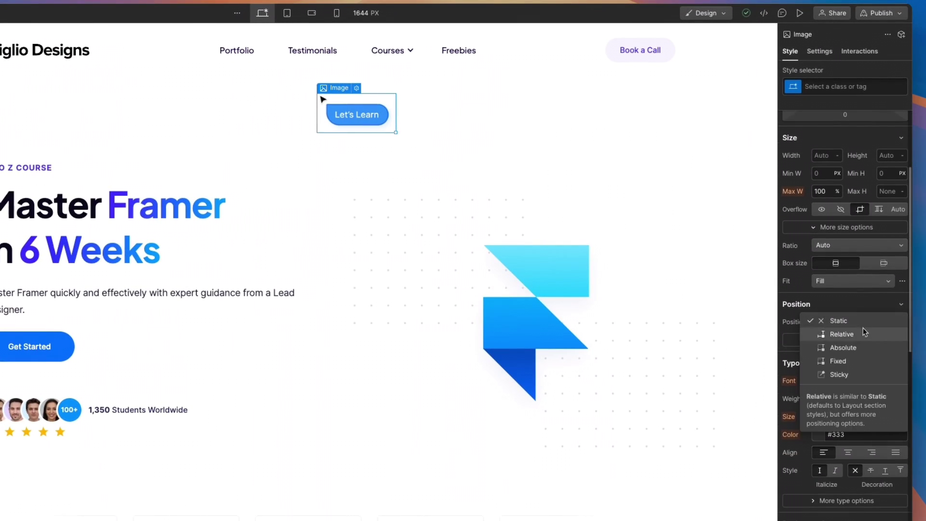
click(861, 347)
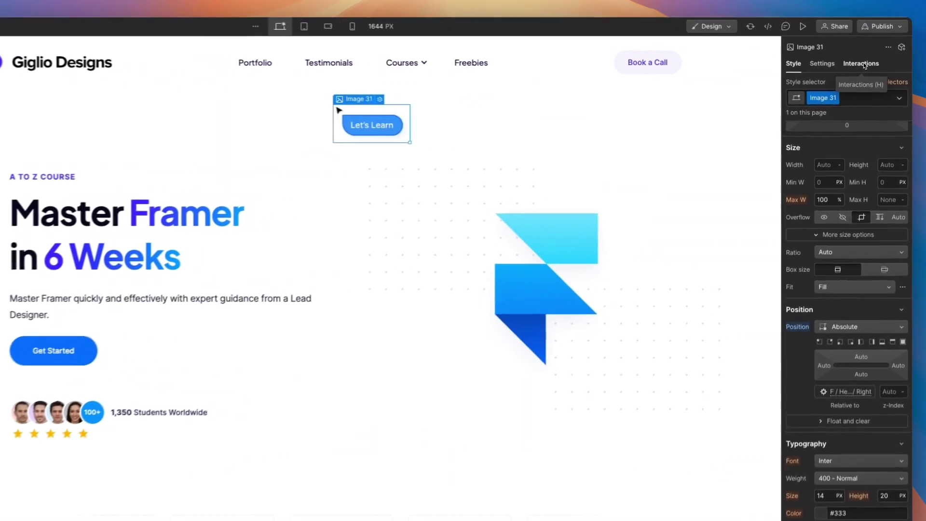
click(870, 75)
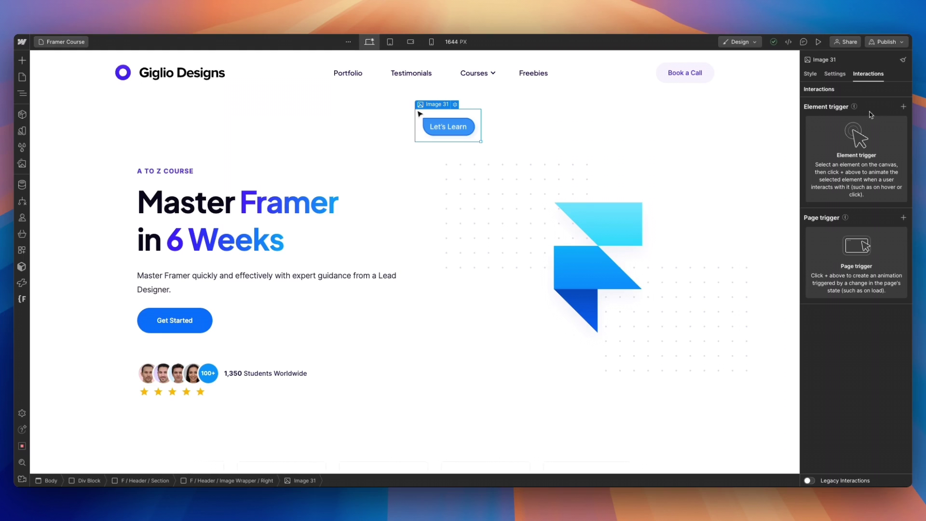
mouse_move(854, 107)
Step: Bring up the element trigger types for the Let's Learn image
click(903, 106)
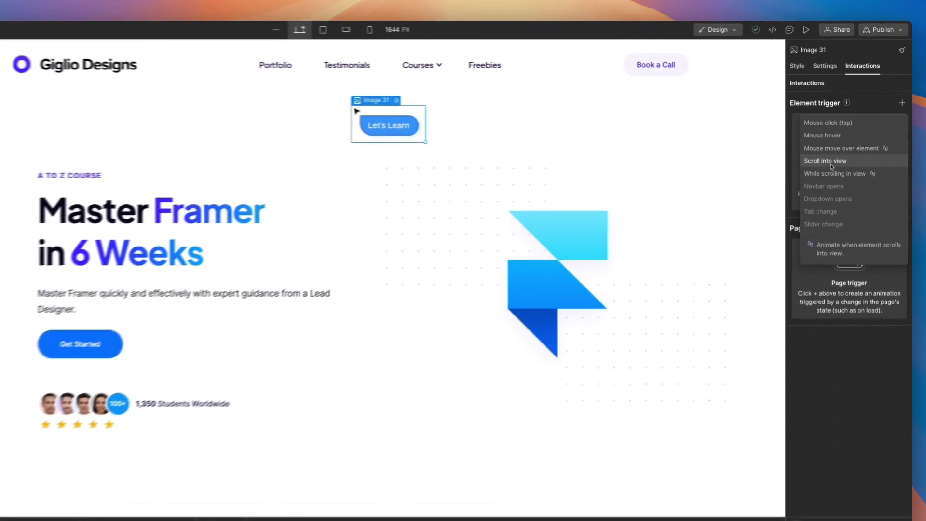
Step: Add a Scroll into view trigger to the Let's Learn image for all device sizes
click(837, 159)
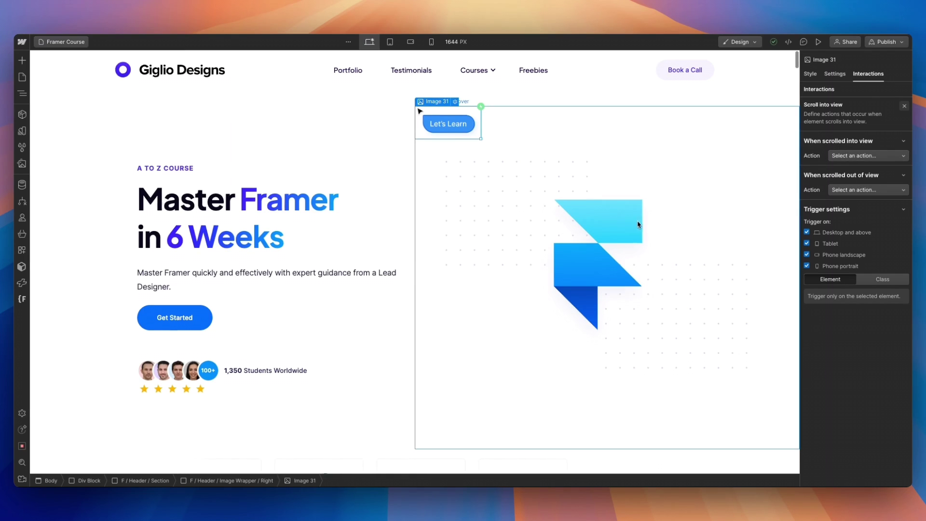
scroll(664, 232, down, 10)
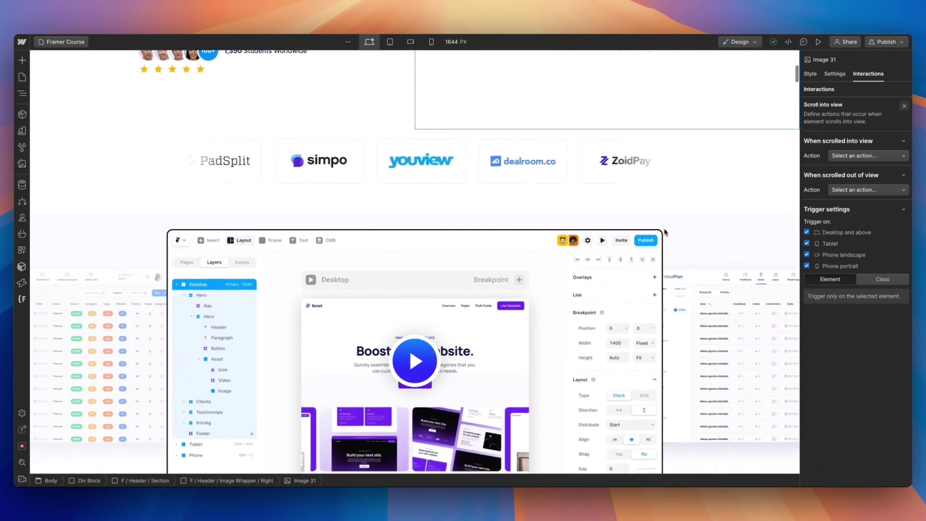
scroll(665, 231, up, 10)
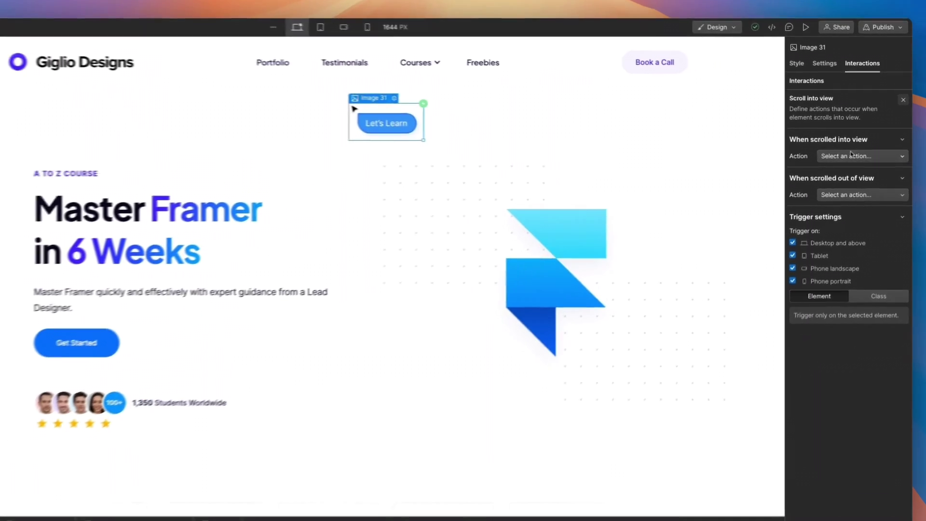
Step: Set the When scrolled into view action to Start an animation with 0% offset
click(858, 155)
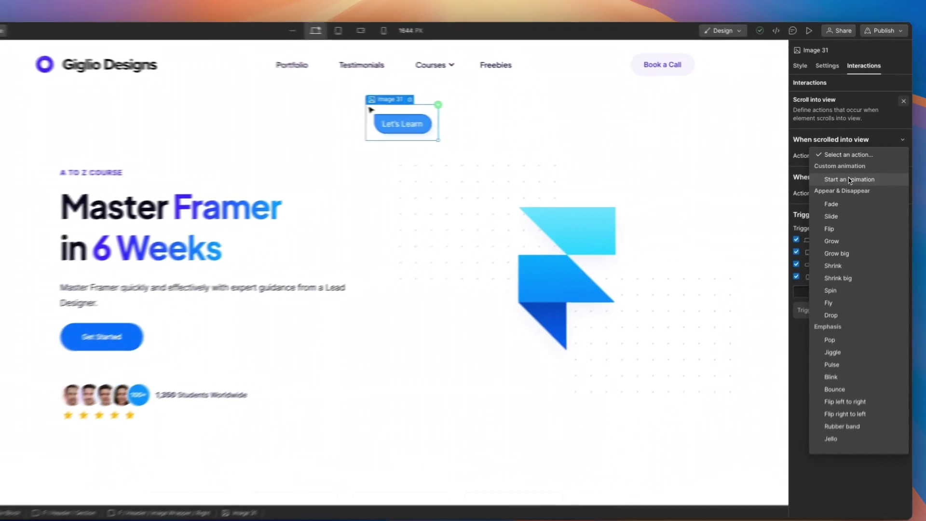
click(855, 177)
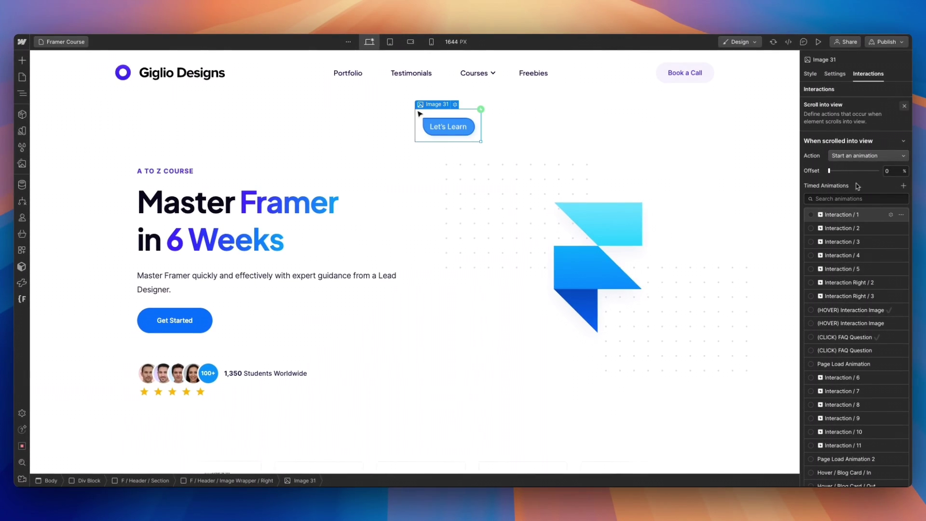
scroll(868, 215, down, 5)
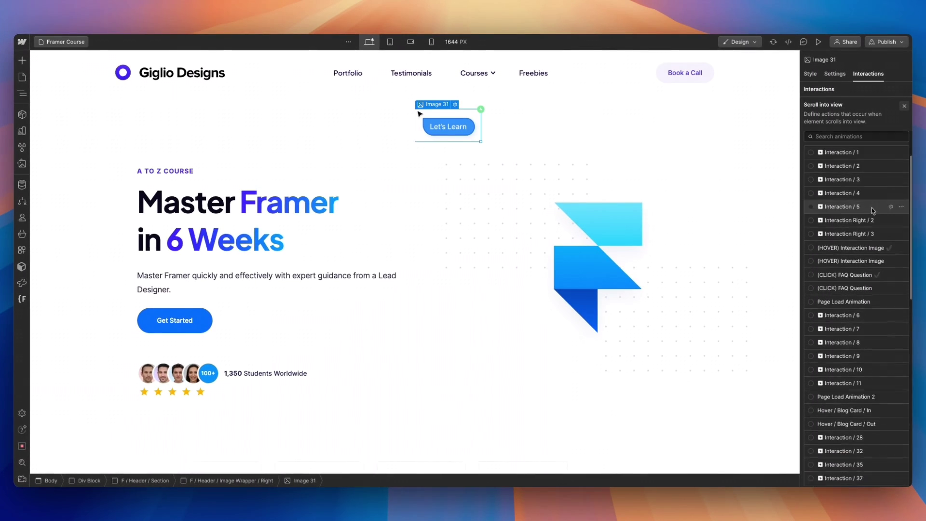
scroll(863, 217, up, 3)
scroll(862, 218, up, 2)
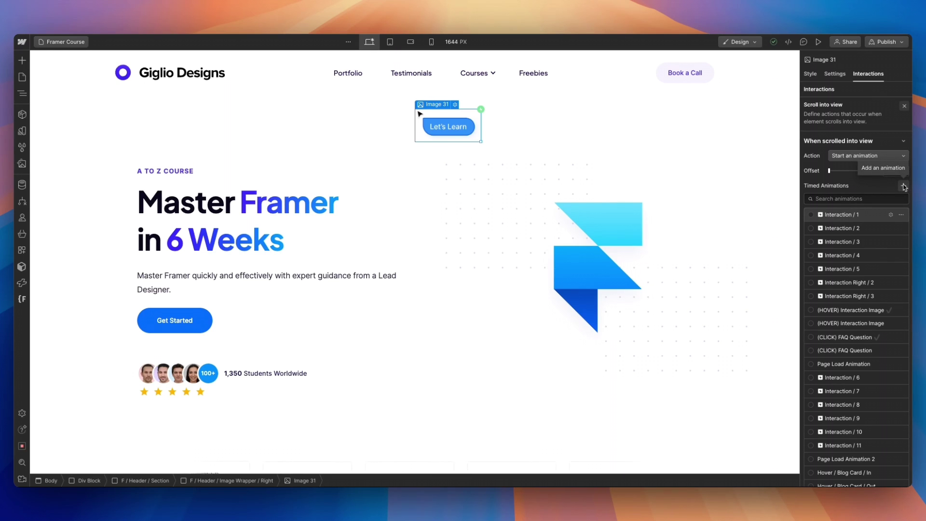
Step: Create a new timed animation named 'Cursor Animation' for the scroll trigger
click(904, 187)
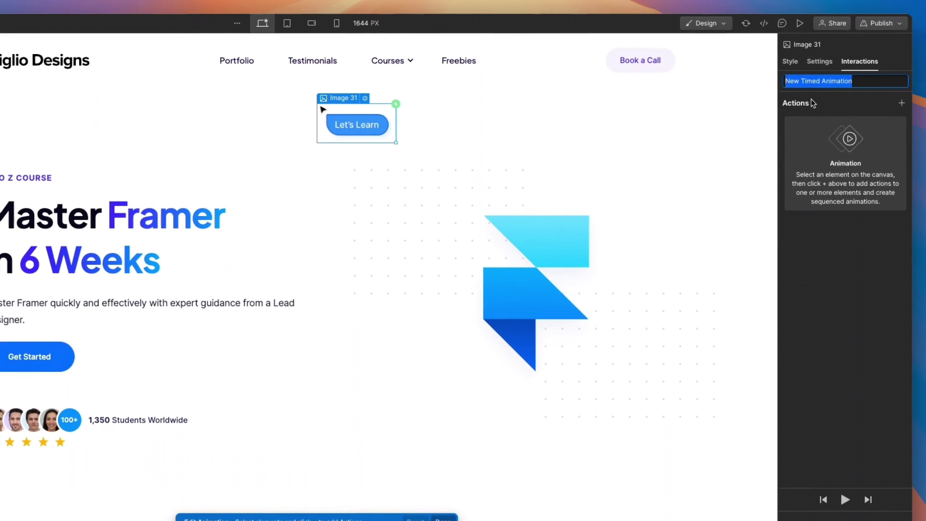
text(Cursor Animati)
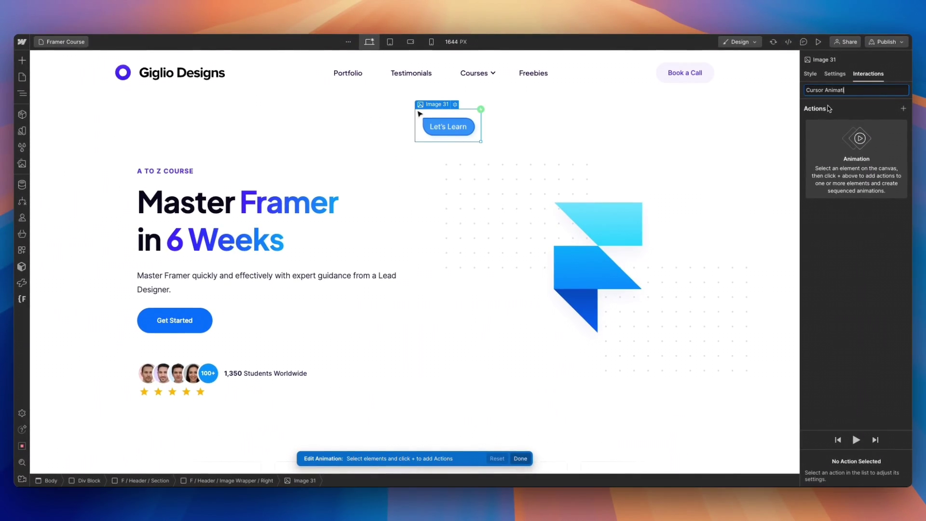
text(on)
key(Return)
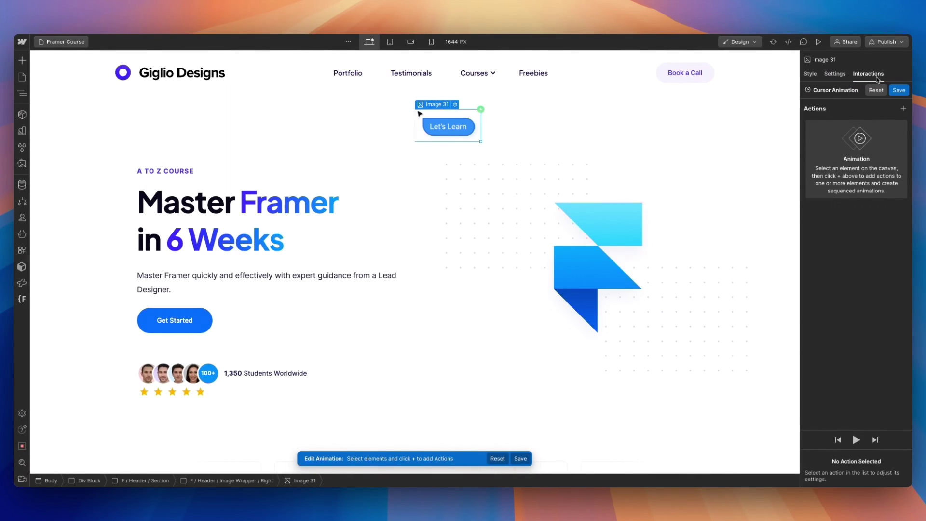
click(902, 109)
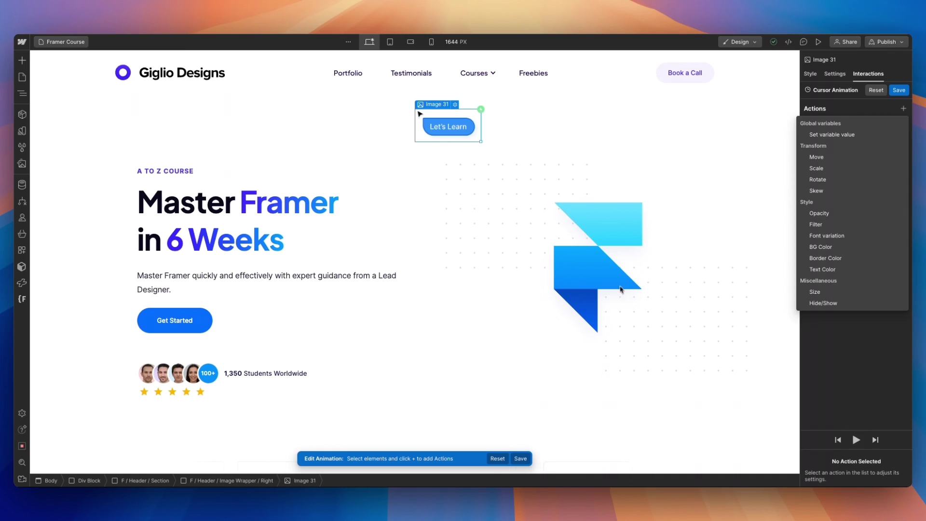
Step: Add a Move action on Image 31 with X and Y offsets of 0 as the initial state
click(834, 158)
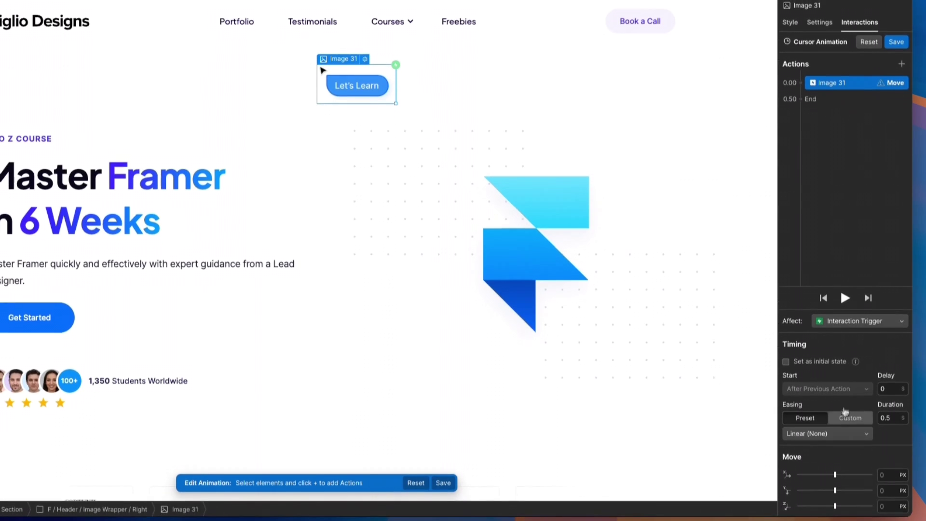
click(892, 466)
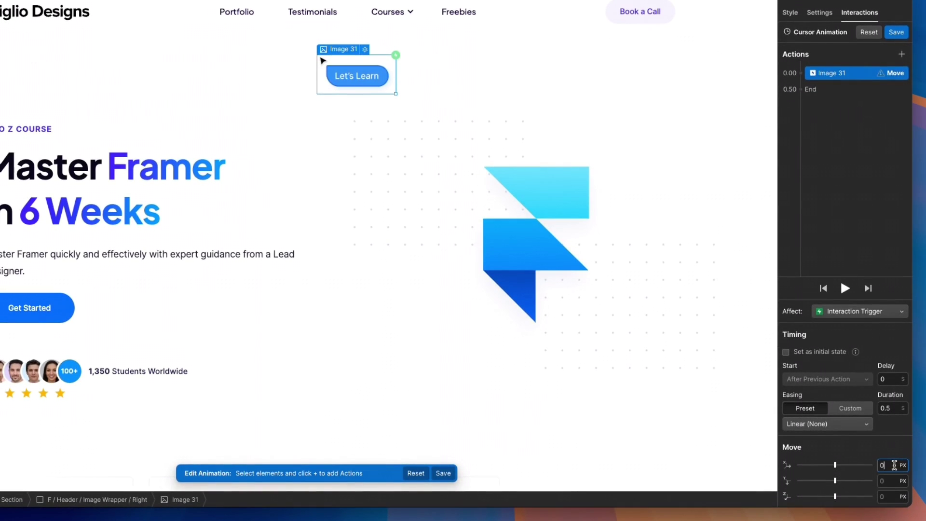
key(Tab)
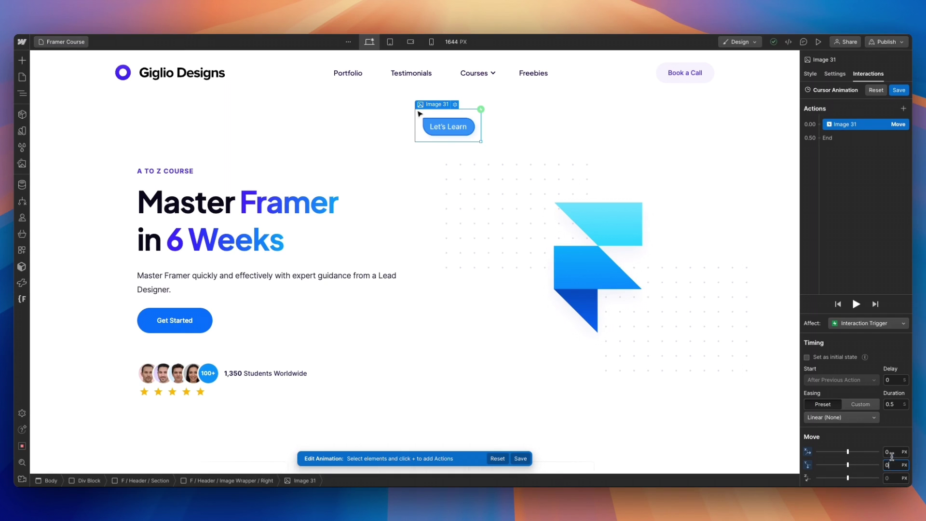
click(831, 140)
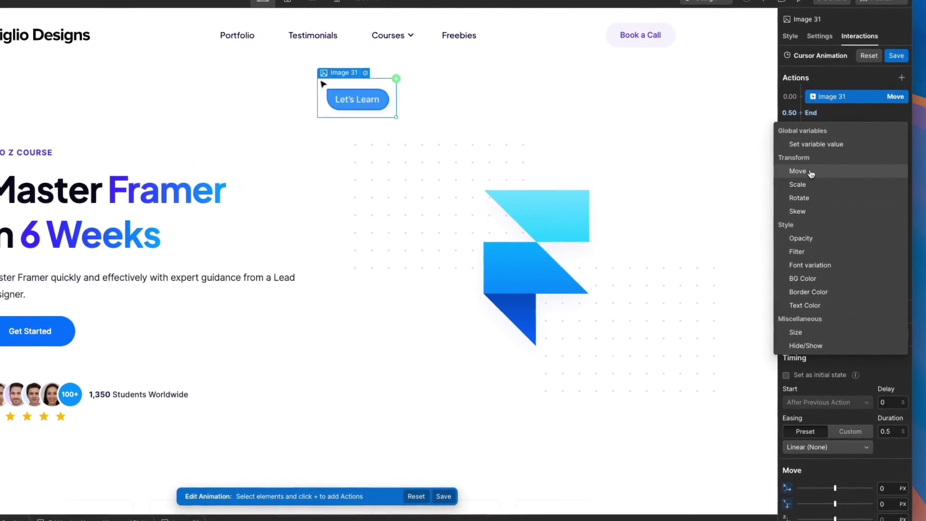
Step: Add a second Move step taking Image 31 to X 600 px, Y 111 px, and preview it
click(804, 175)
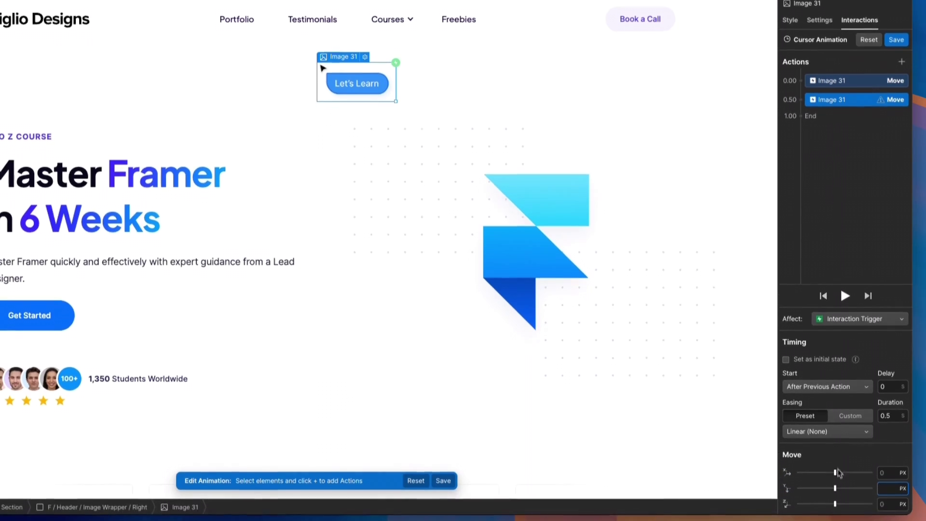
mouse_move(837, 467)
mouse_down()
mouse_move(874, 464)
mouse_move(845, 481)
mouse_up()
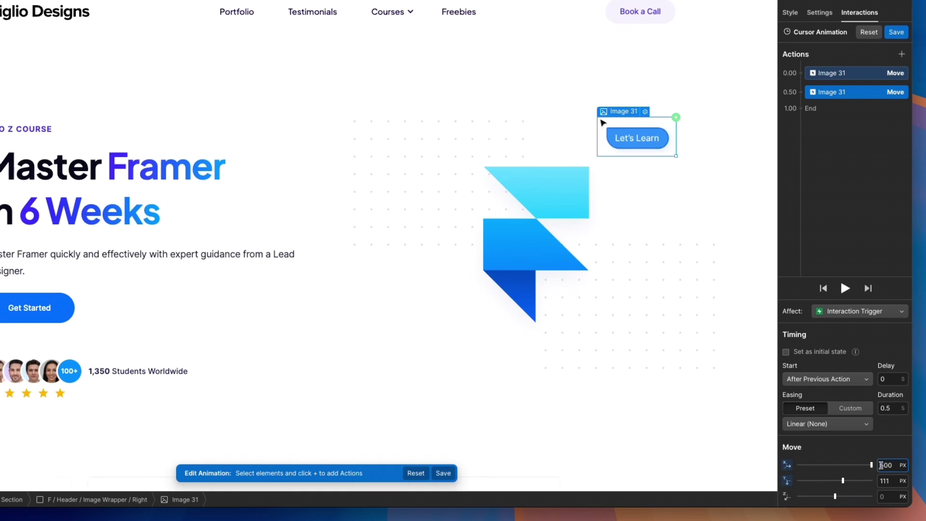
text(6)
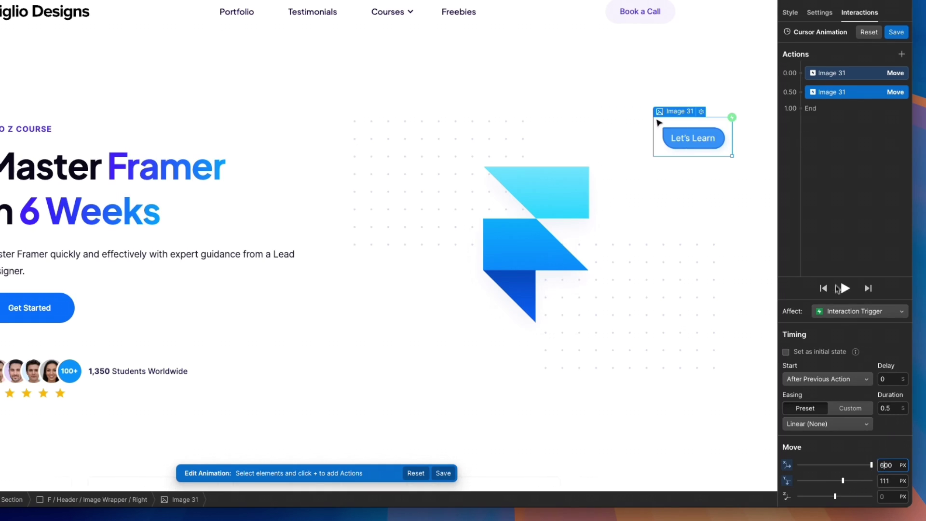
click(844, 287)
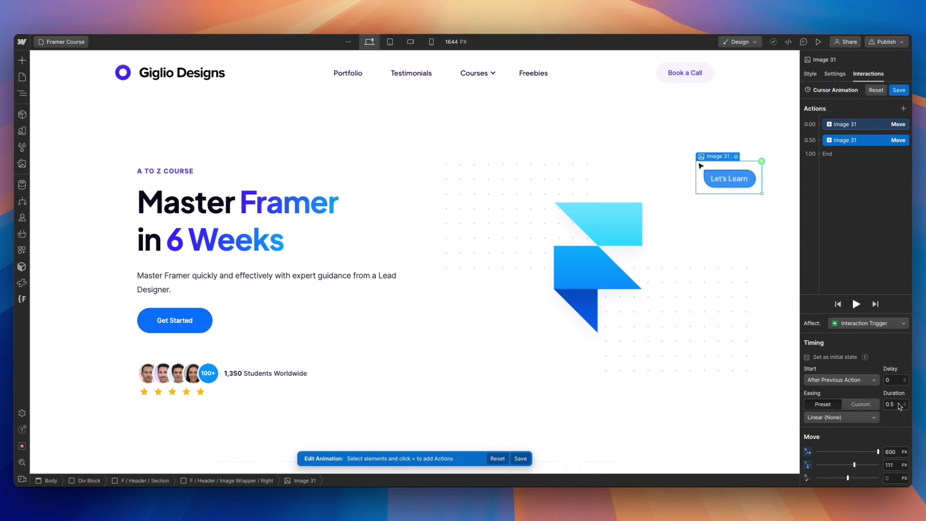
Step: Preview the second Move step with Bounce easing, then with Swing From To
click(840, 417)
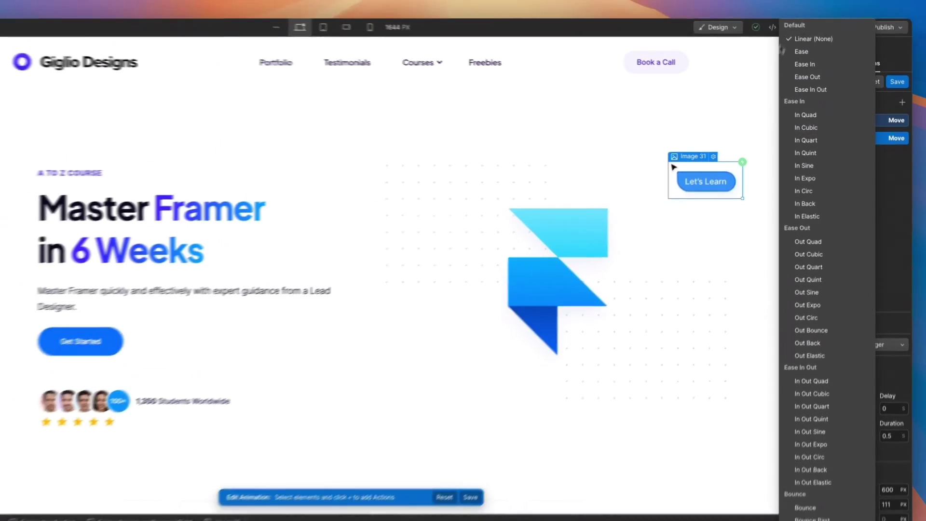
scroll(842, 193, down, 1)
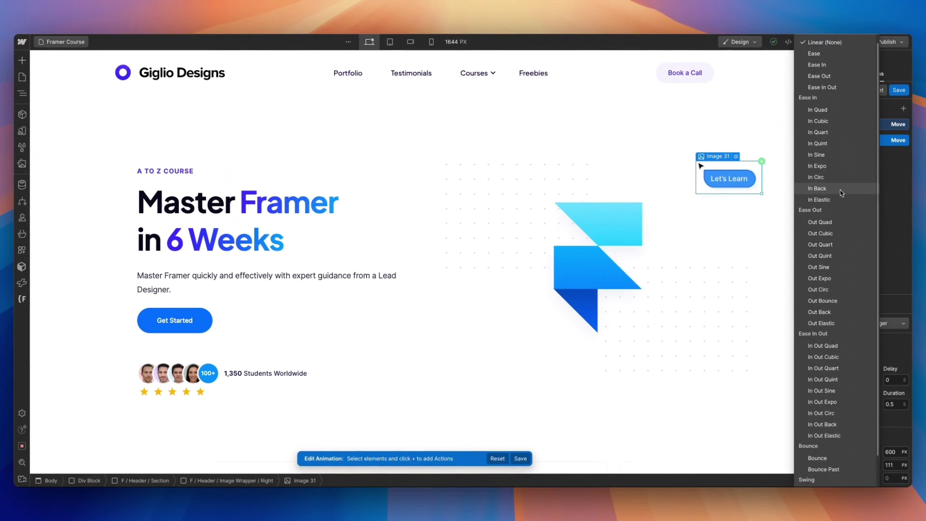
scroll(841, 192, down, 2)
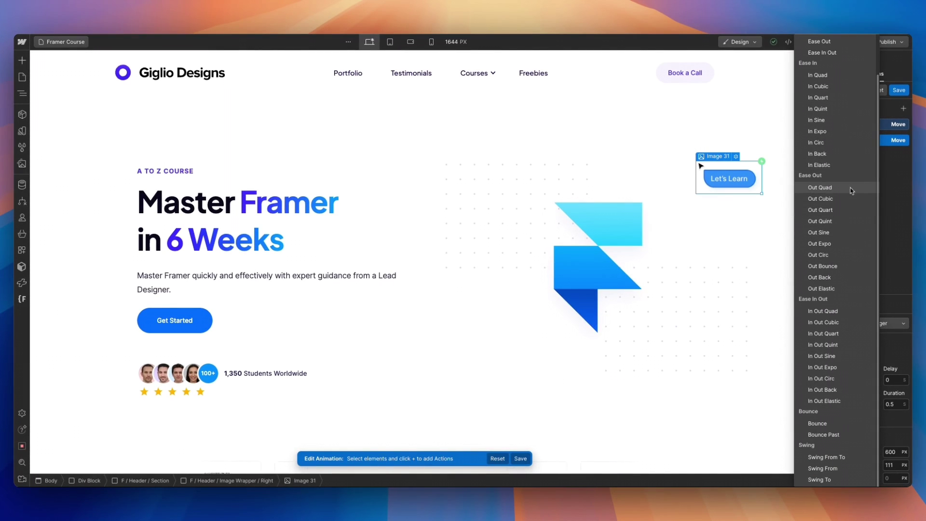
click(830, 428)
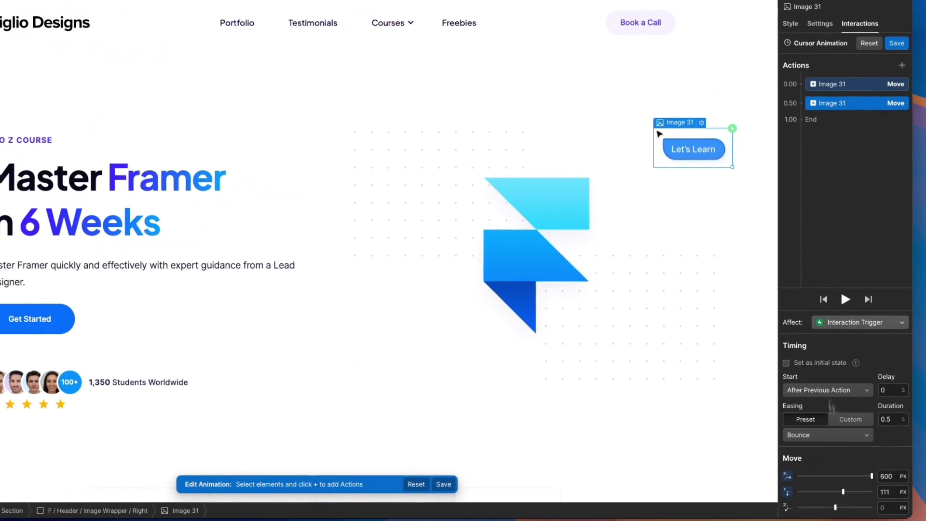
click(846, 300)
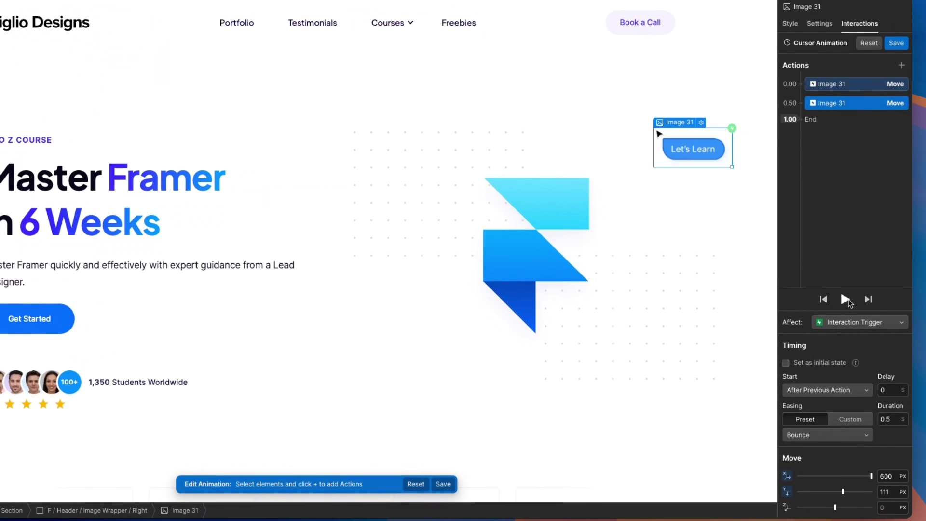
click(822, 435)
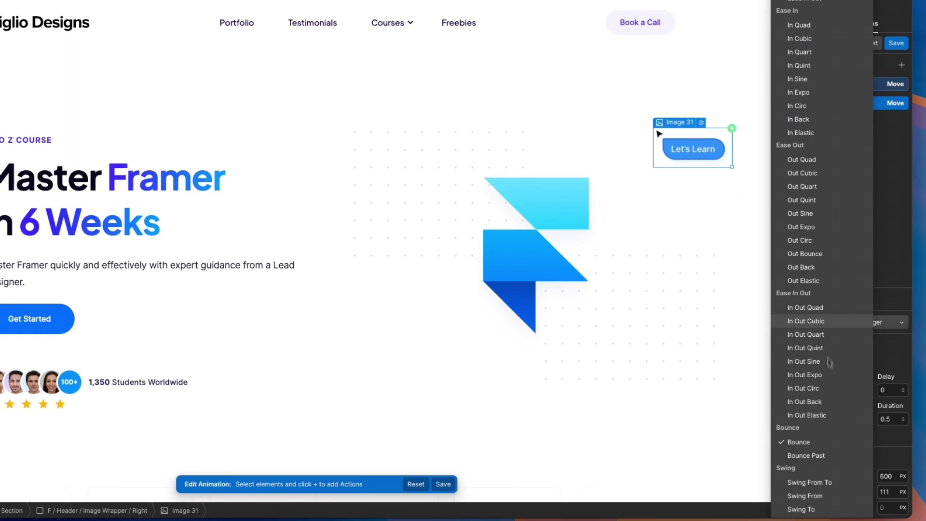
click(814, 484)
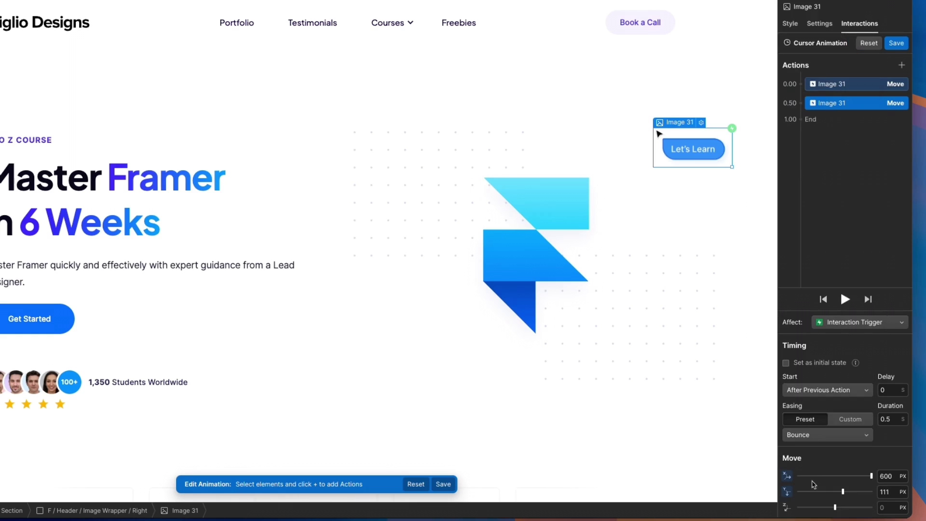
click(845, 299)
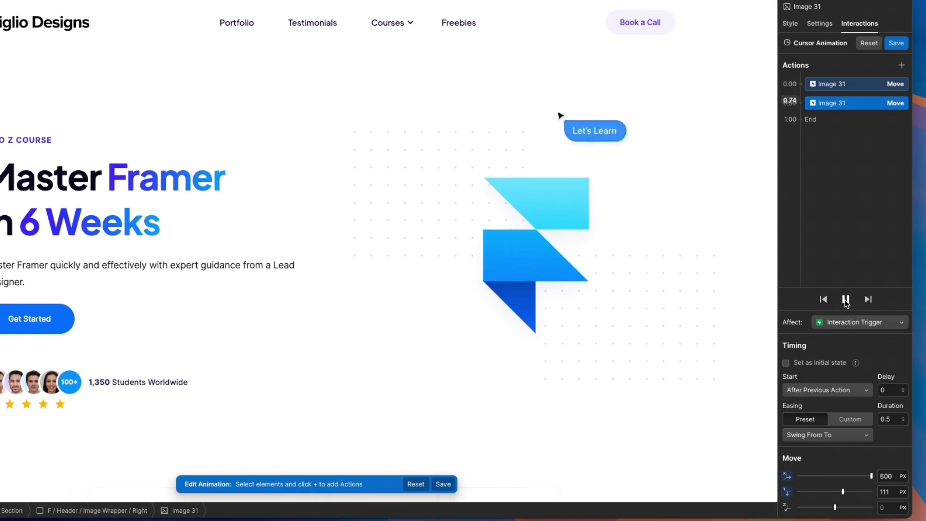
Step: Give the second Move step Ease In Out easing and a 0.7 s duration, then preview
click(834, 434)
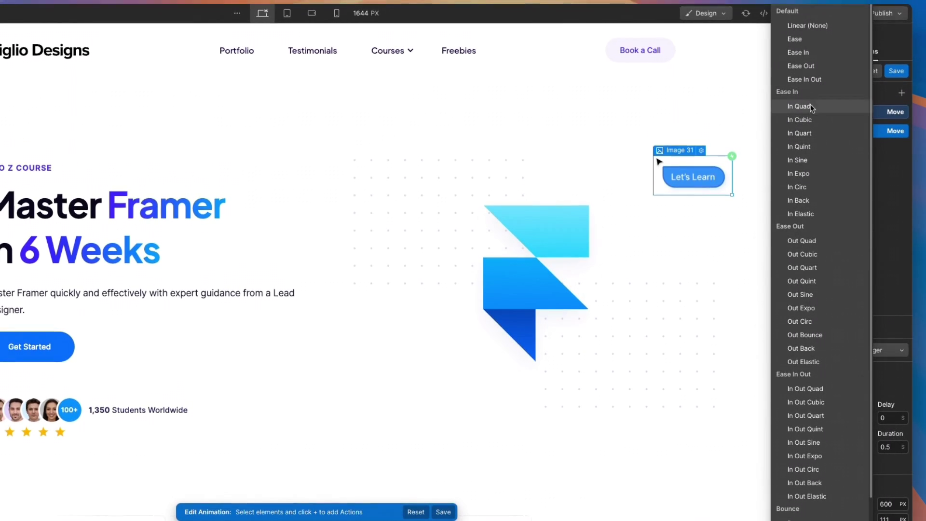
click(815, 80)
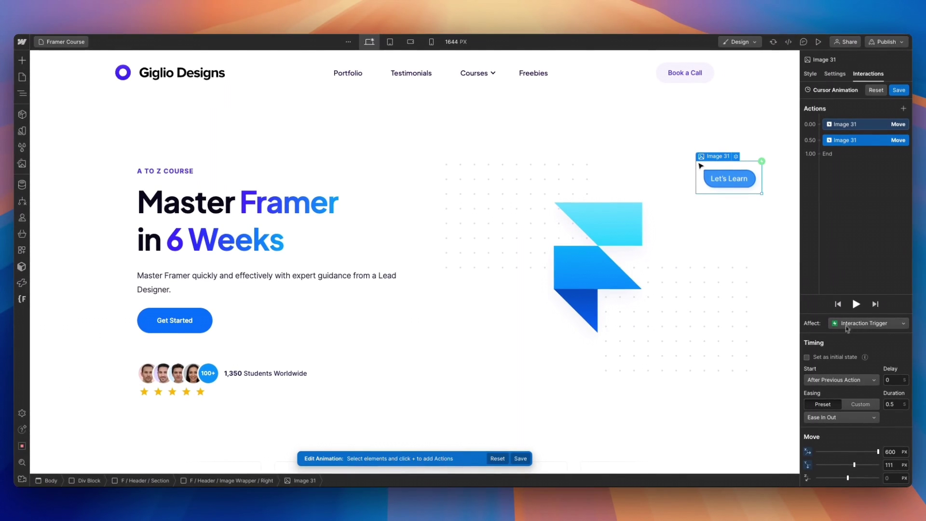
click(895, 403)
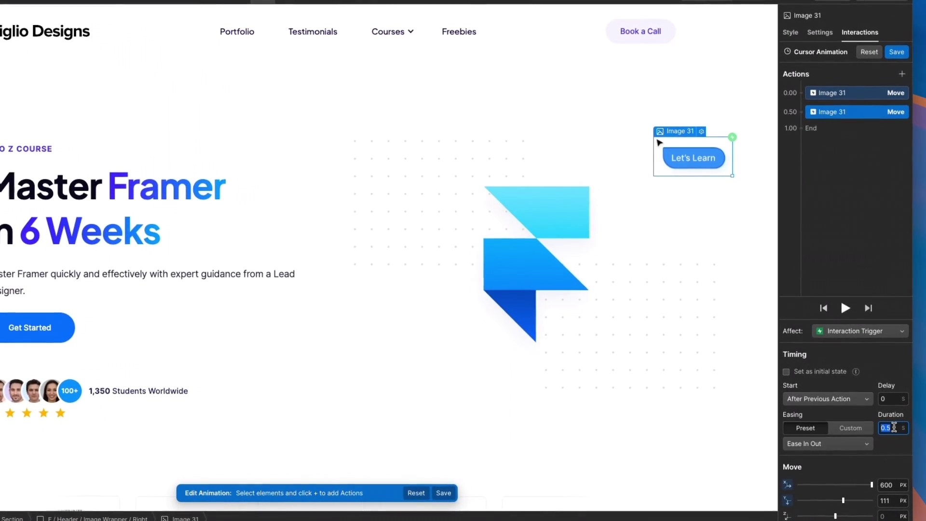
click(893, 427)
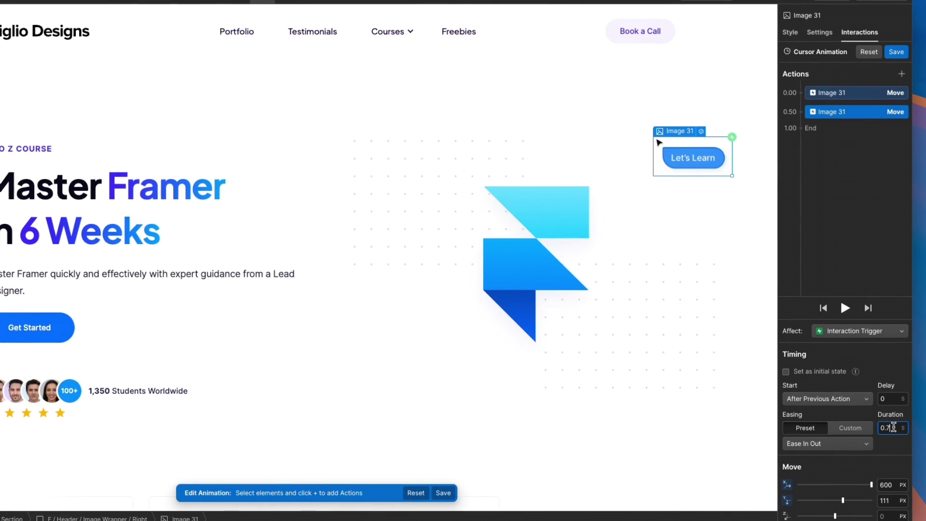
click(845, 309)
Step: Add a third Move step at 1.20 s moving Image 31 to -19, 447 px with Ease In Out over 0.7 s
click(816, 130)
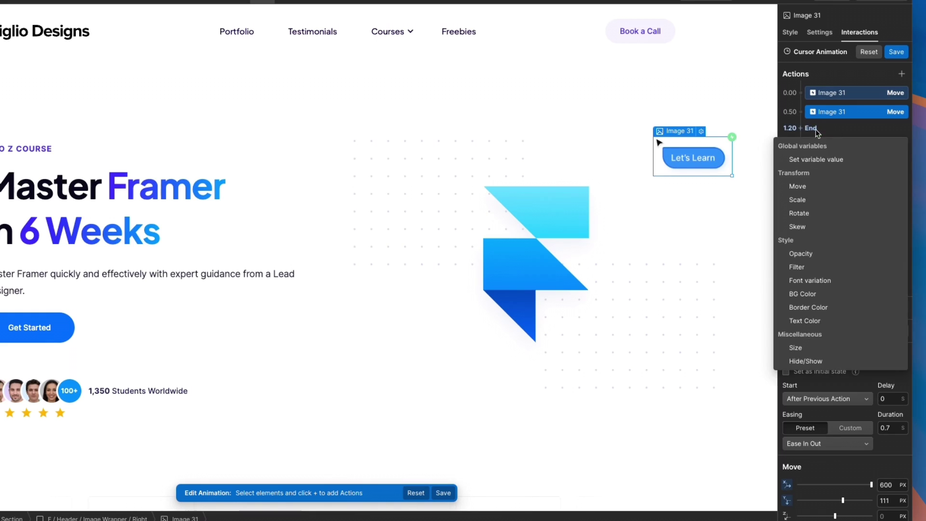
click(822, 185)
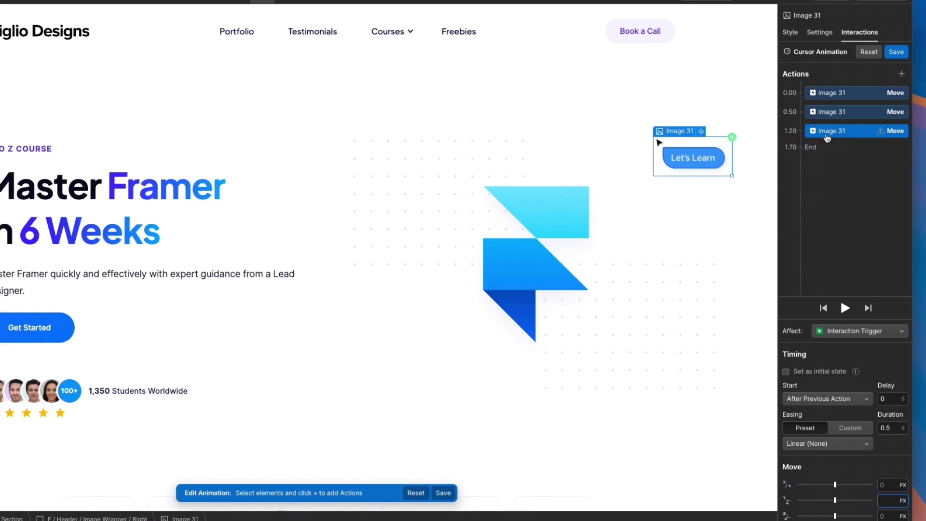
drag(835, 472, 868, 486)
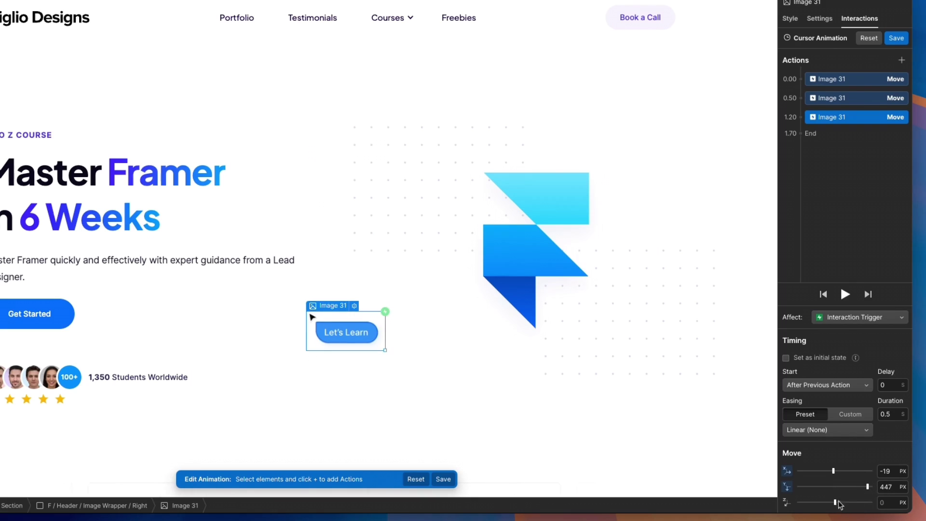
click(823, 433)
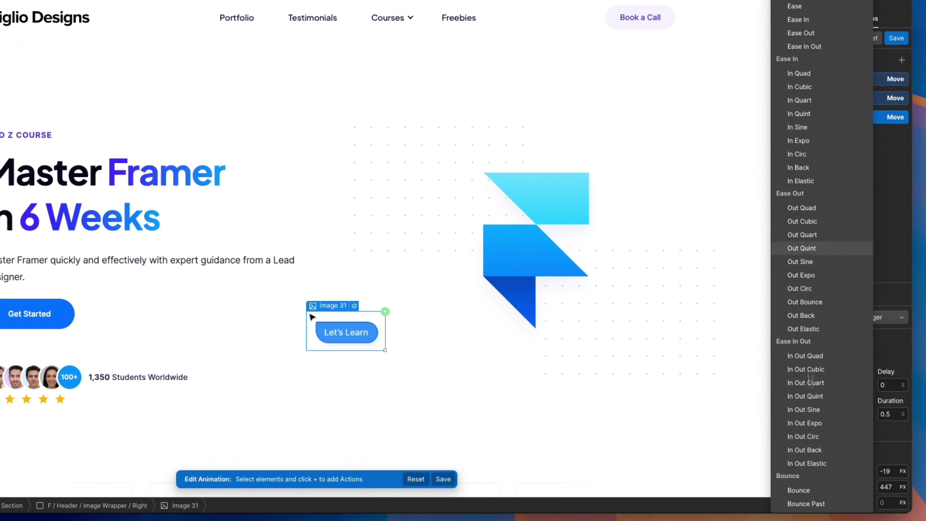
click(804, 46)
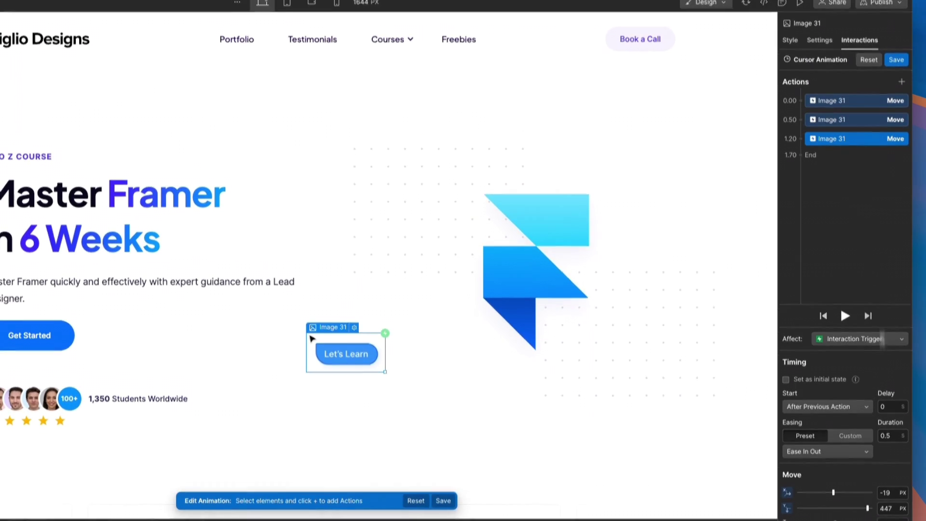
click(892, 430)
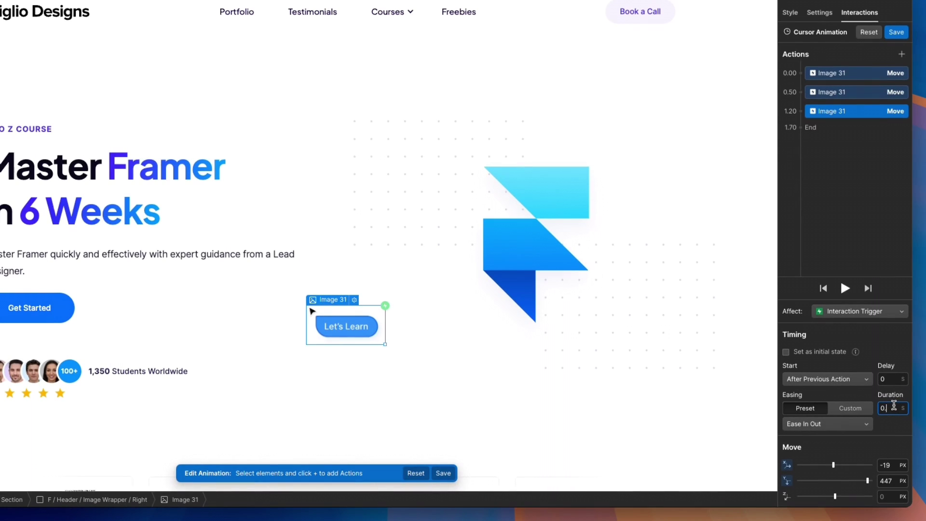
key(Return)
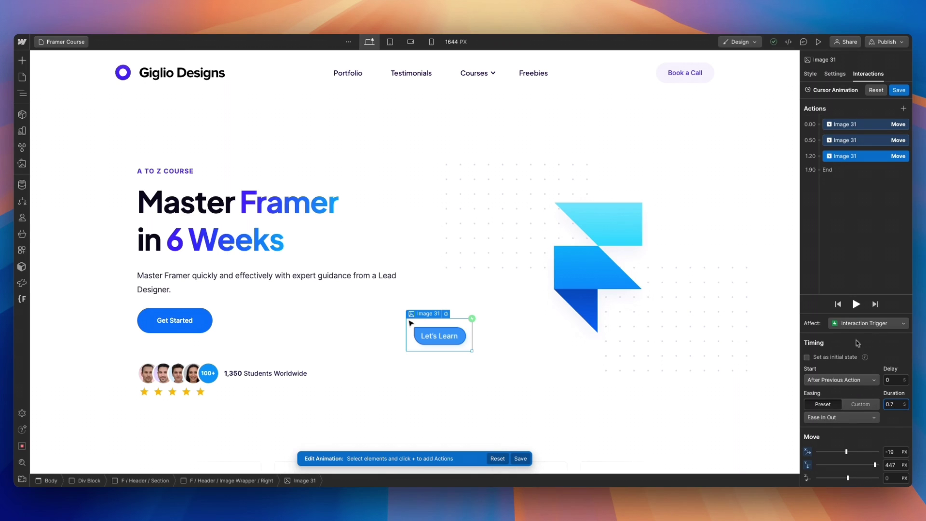
Step: Preview the three-step animation and give the second Move step a 1 s delay
click(855, 304)
click(852, 140)
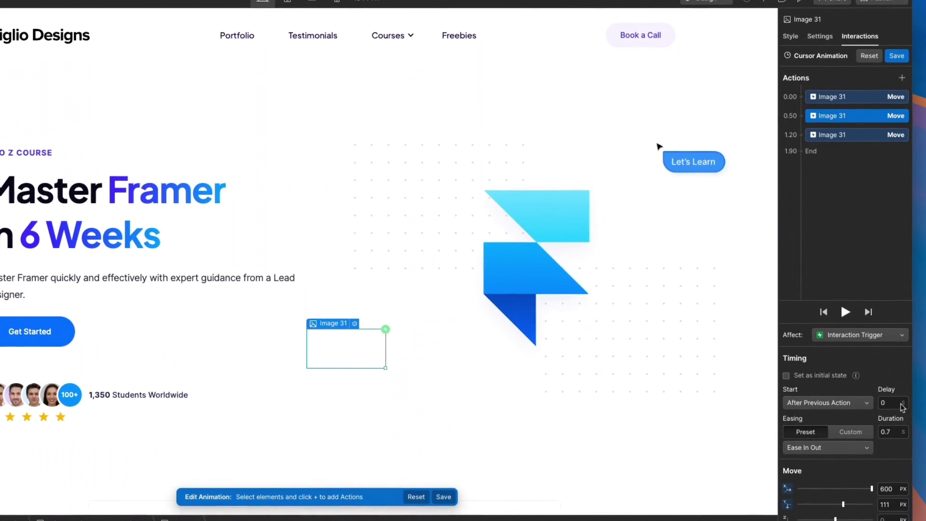
click(893, 380)
text(1)
key(BackSpace)
text(1)
click(844, 311)
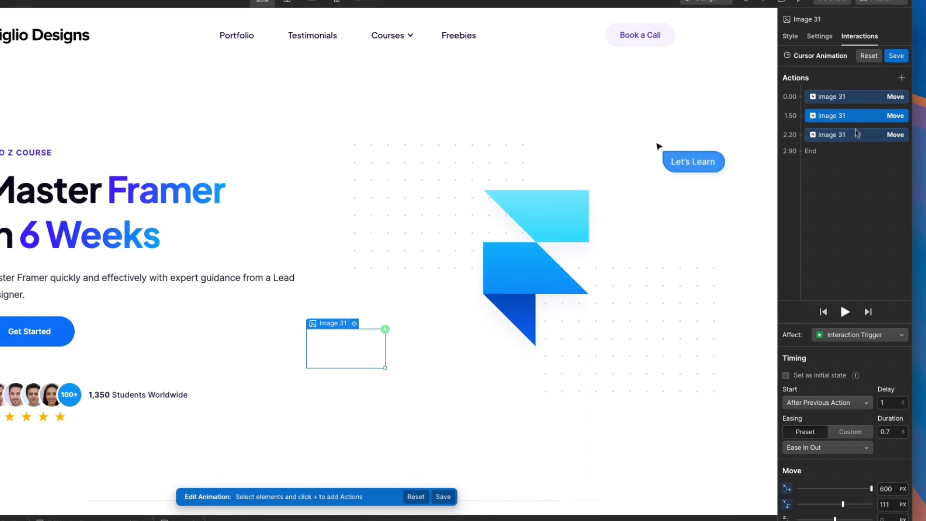
Step: Give the third Move step a 1 s delay and preview the animation ending at 3.90 s
click(848, 135)
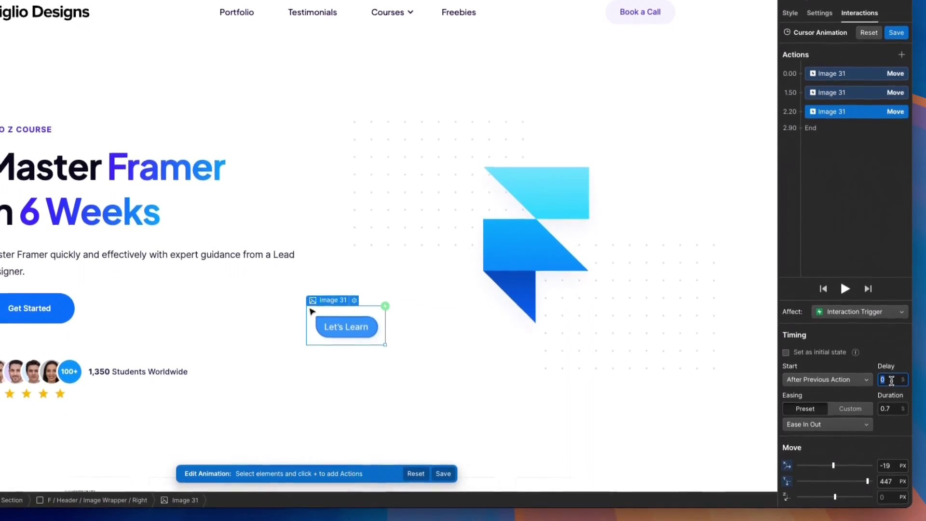
click(887, 382)
text(1)
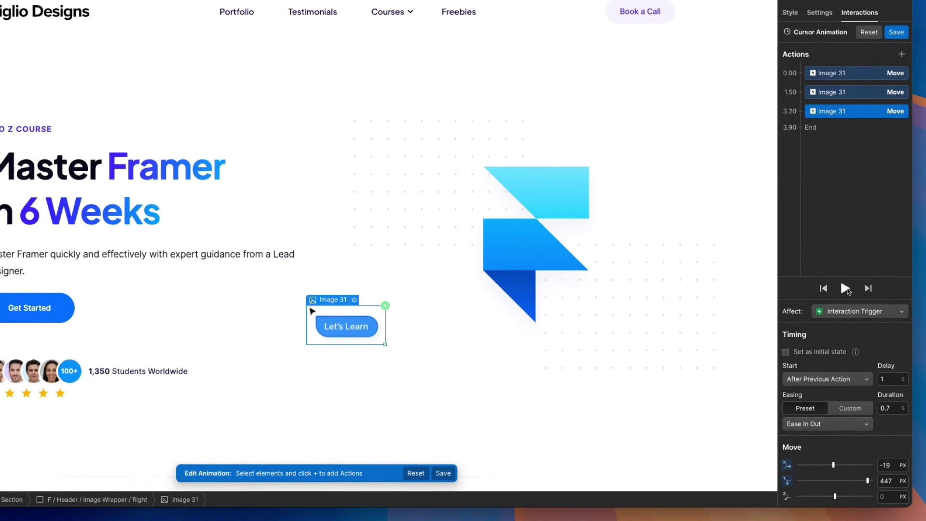
click(846, 288)
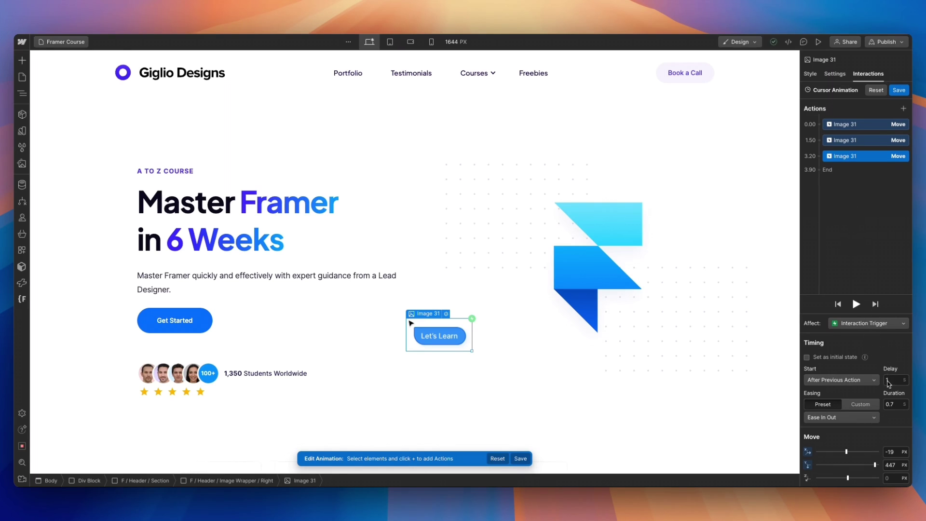
Step: Add a fourth Move step at 3.90 moving Image 31 to 660 px X and 400 px Y
click(825, 172)
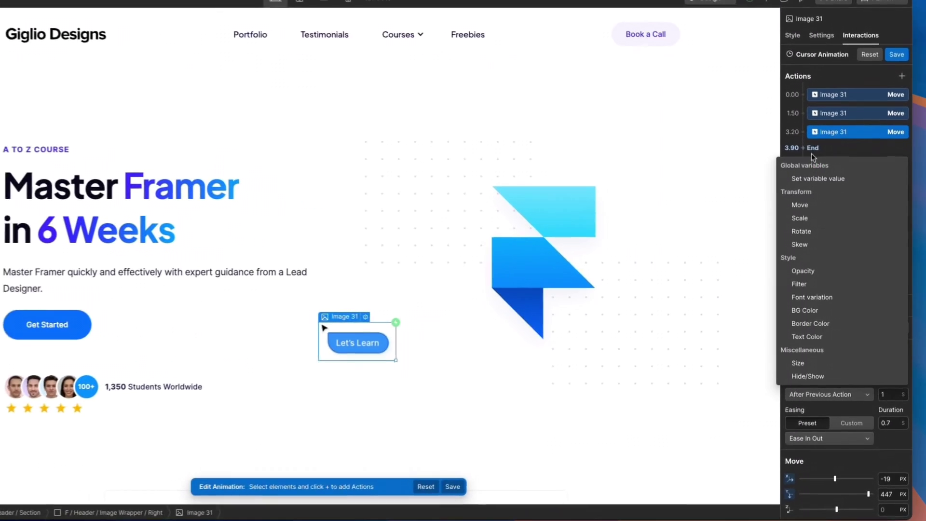
click(811, 207)
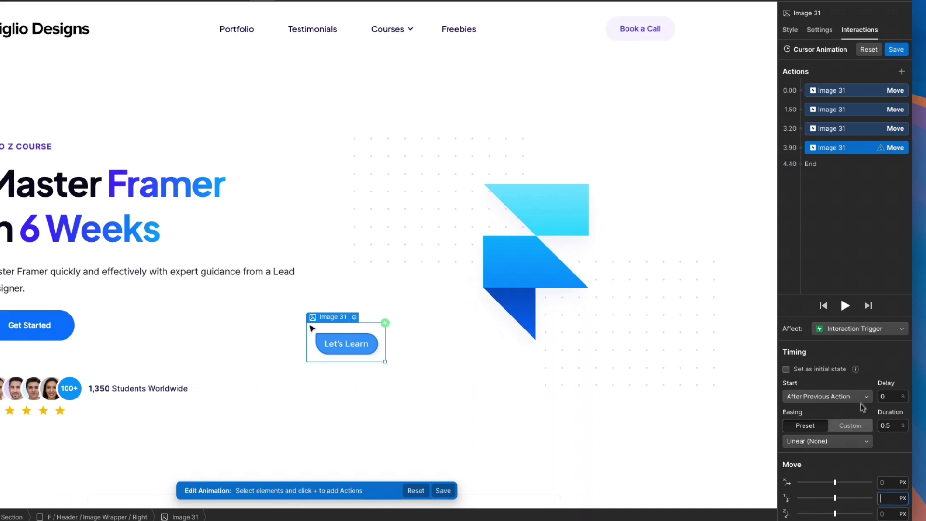
drag(840, 470, 885, 462)
click(882, 464)
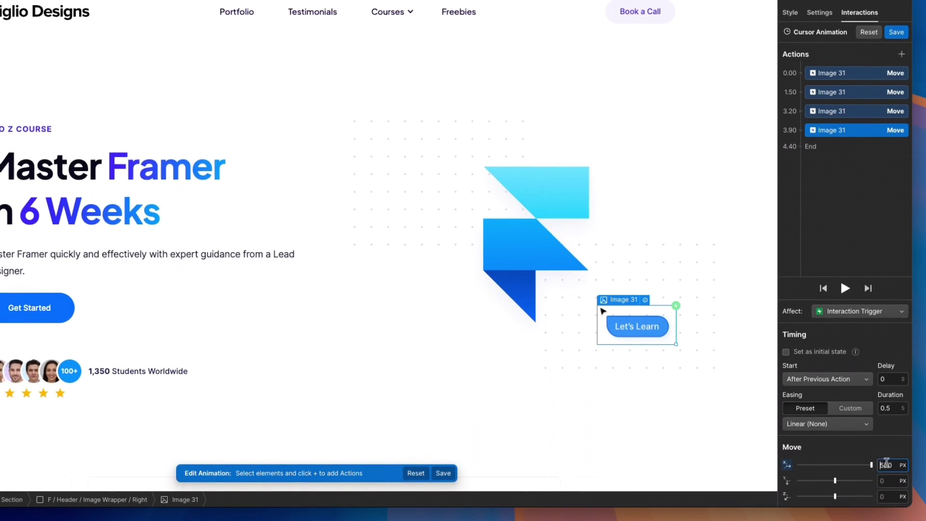
text(6)
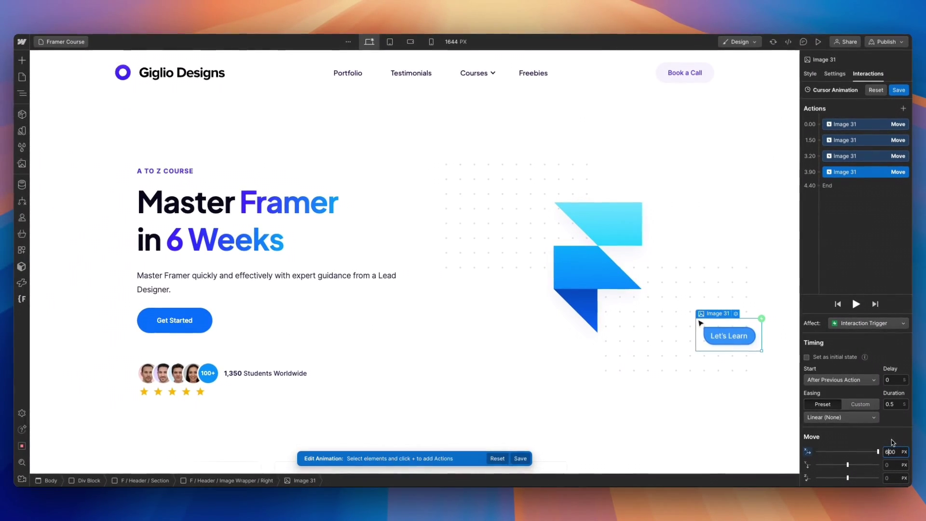
text(6)
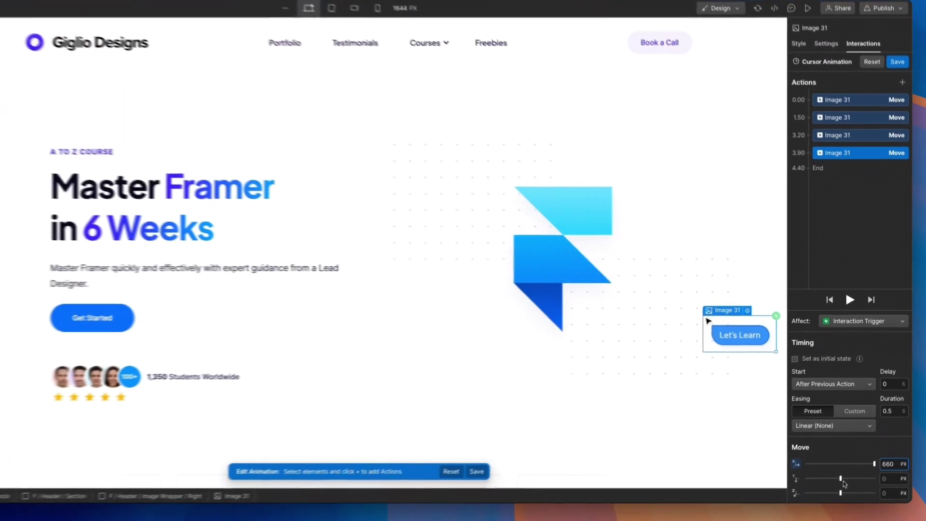
drag(847, 464, 892, 487)
click(881, 488)
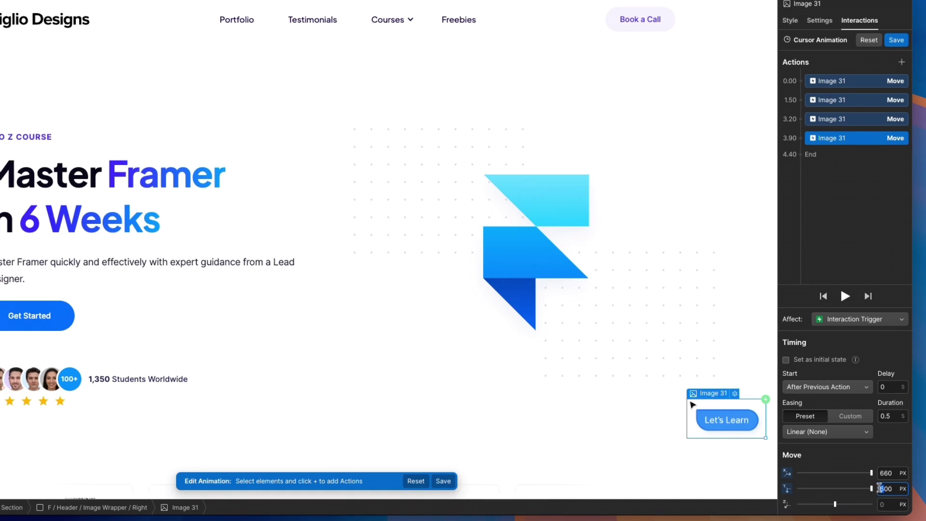
key(Return)
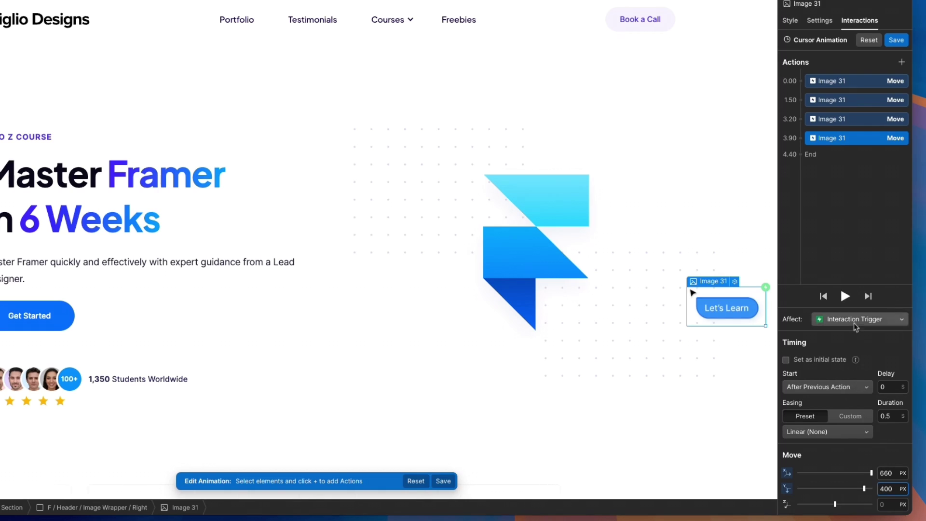
Step: Set the fourth move's duration to 0.7 s with Ease In Out easing
click(888, 415)
click(894, 414)
click(834, 432)
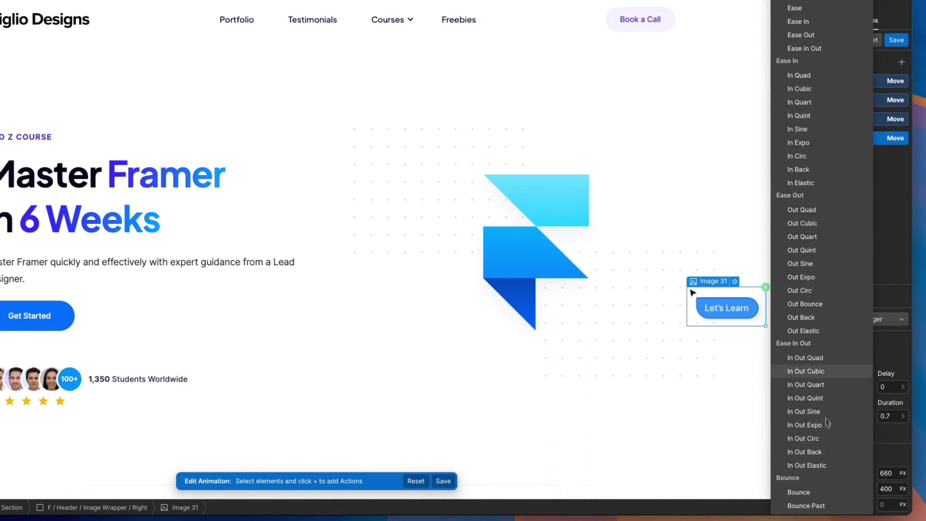
key(Escape)
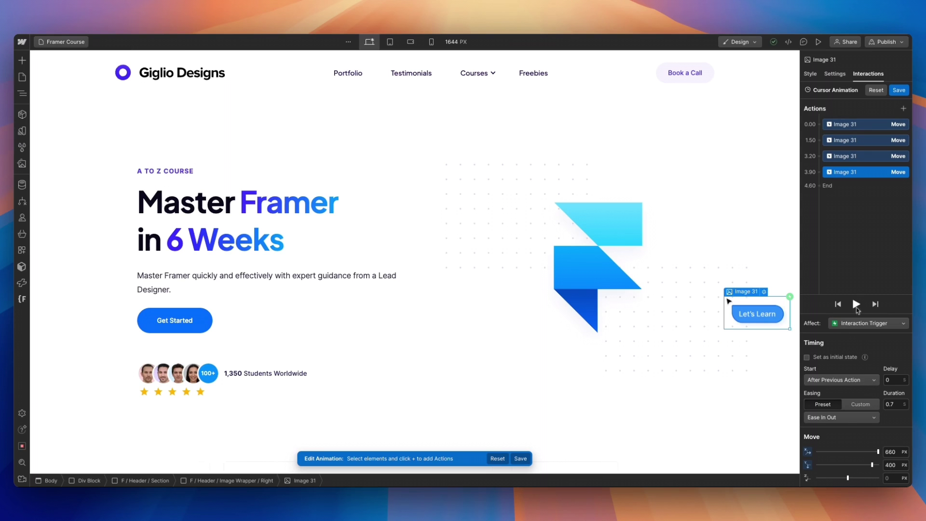
Step: Give the first Move step a 1 s delay and preview the cursor animation
click(886, 381)
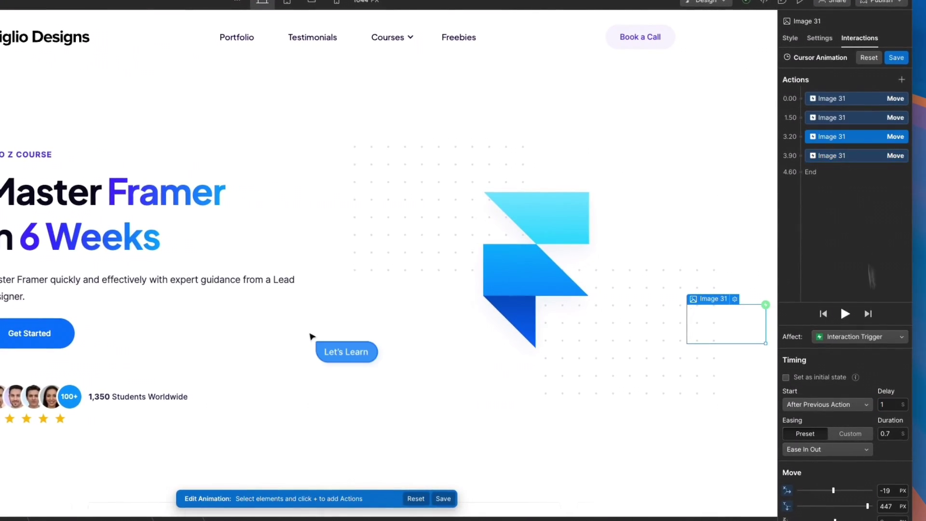
click(849, 99)
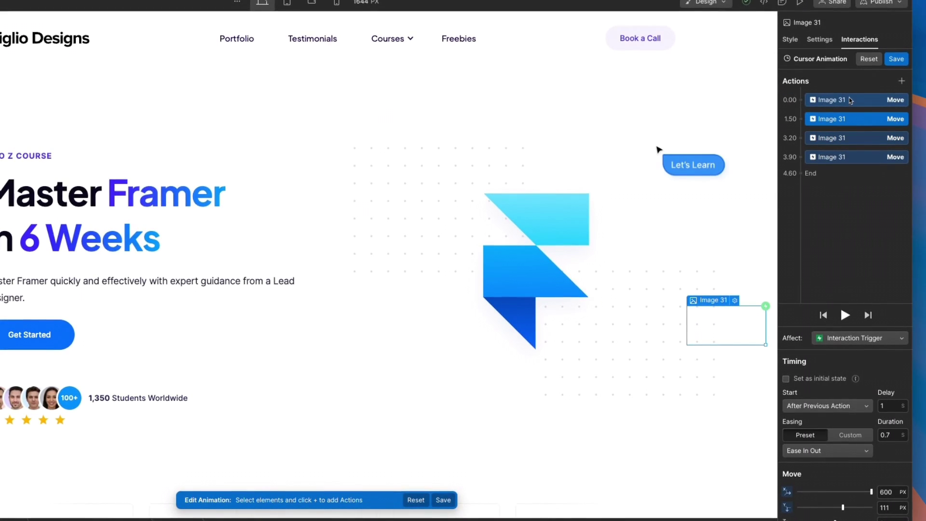
click(895, 405)
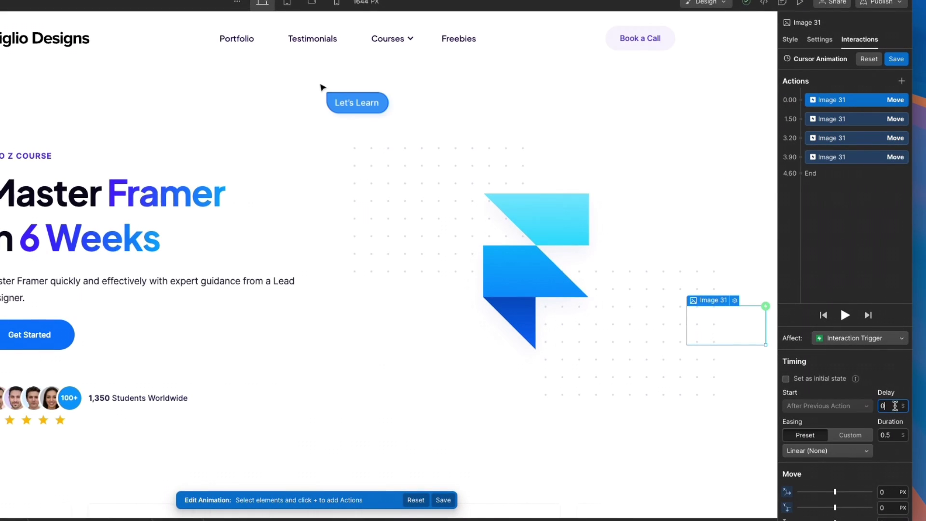
text(0.5)
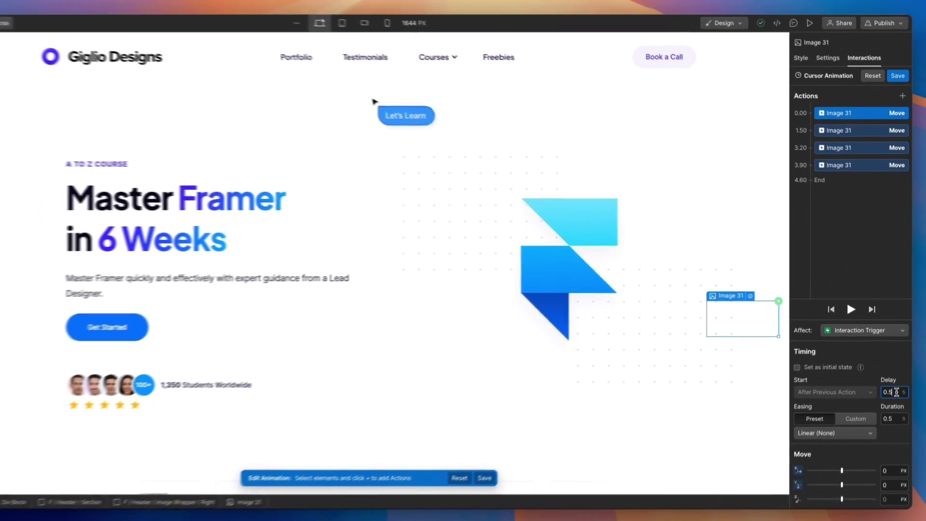
key(BackSpace)
key(BackSpace)
key(BackSpace)
text(1)
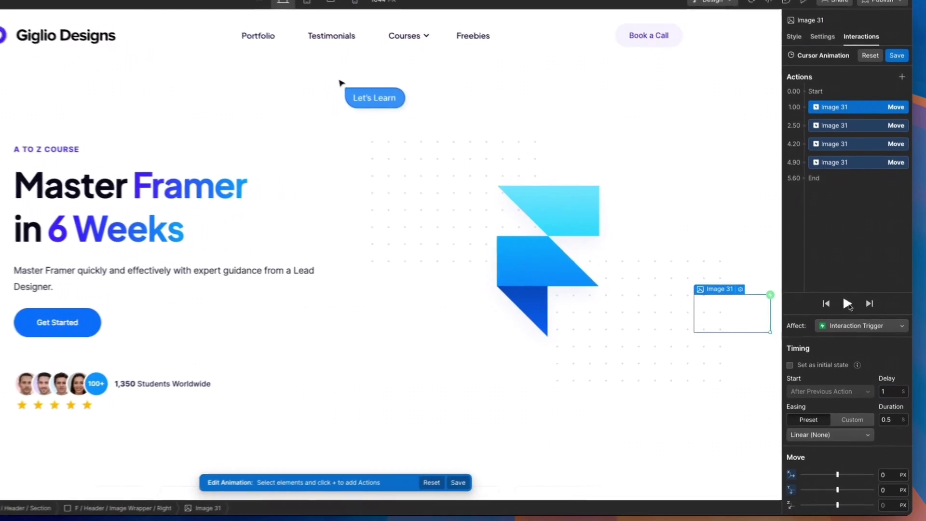
click(856, 303)
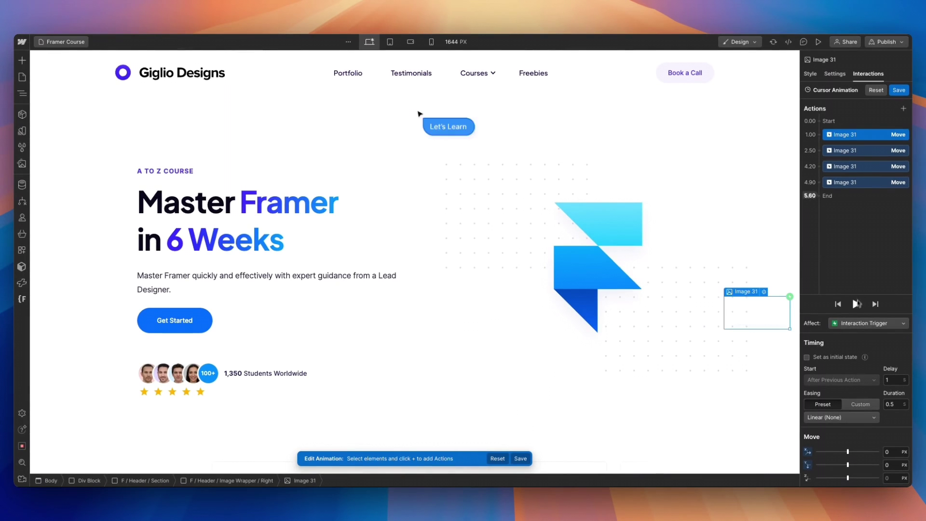
Step: Give the last Move step a 1 s delay, preview the 6.60 s animation, and tick Set as initial state
click(860, 167)
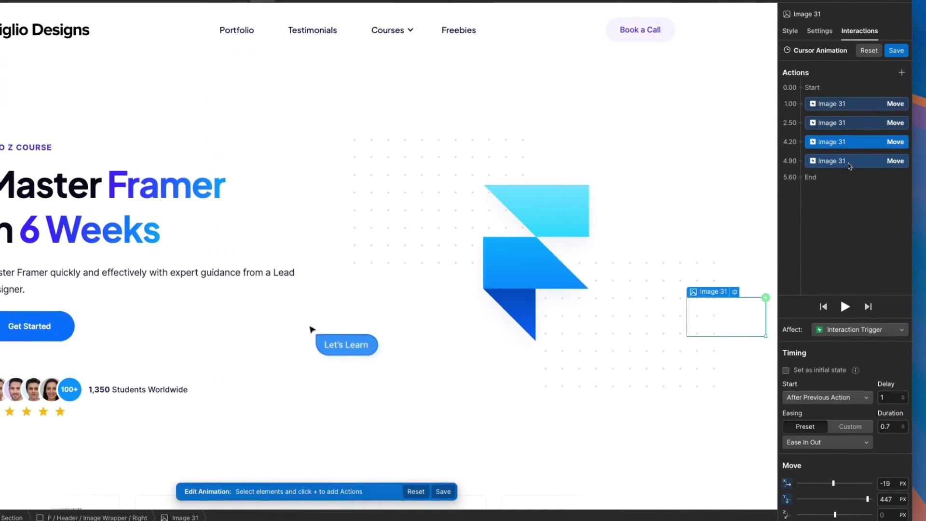
click(848, 161)
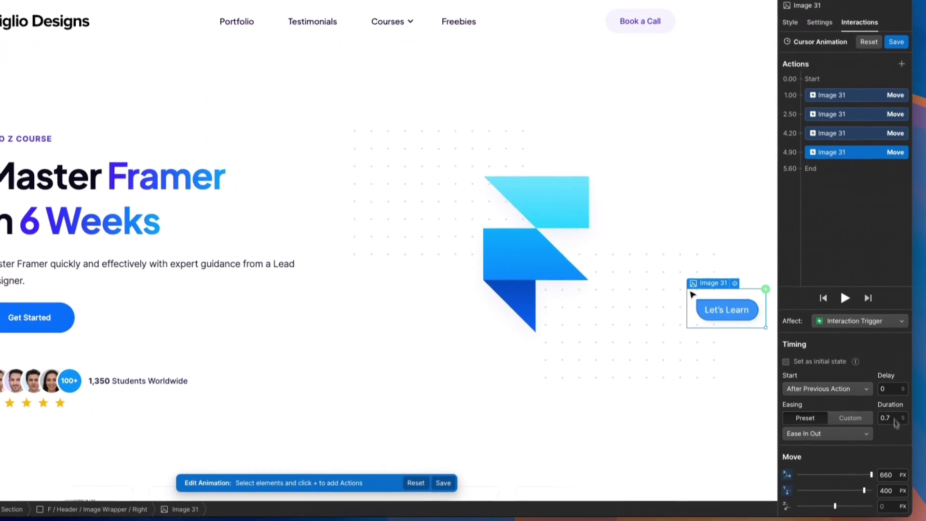
click(890, 397)
text(1)
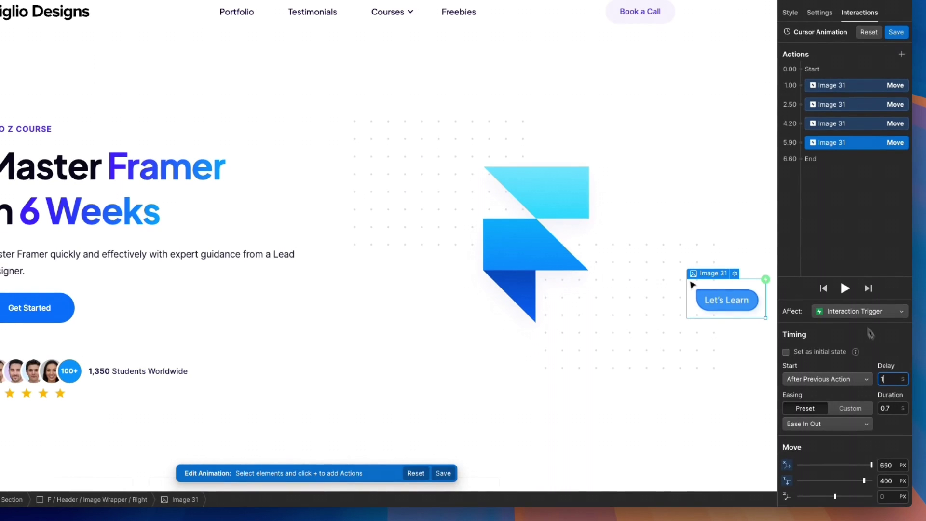
click(849, 290)
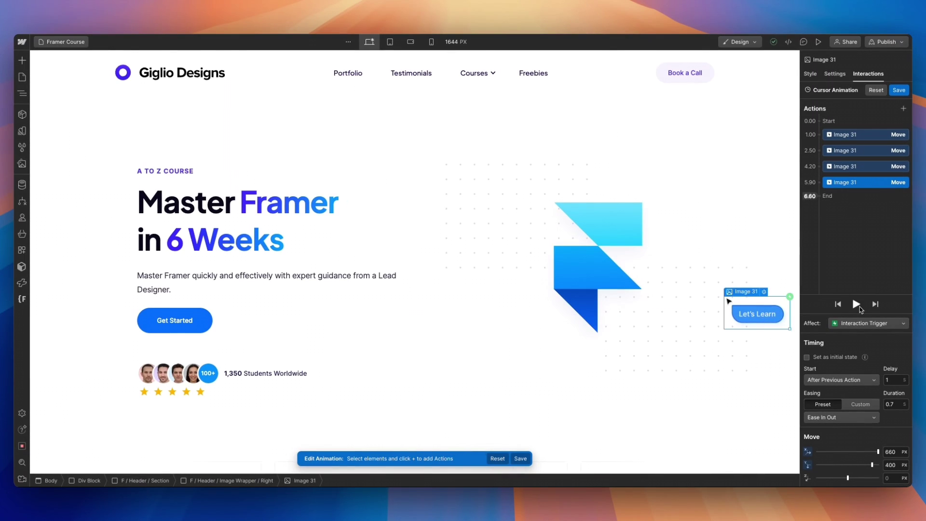
click(814, 358)
Step: Untick Set as initial state on the last move and keep Affect on Interaction Trigger
click(807, 357)
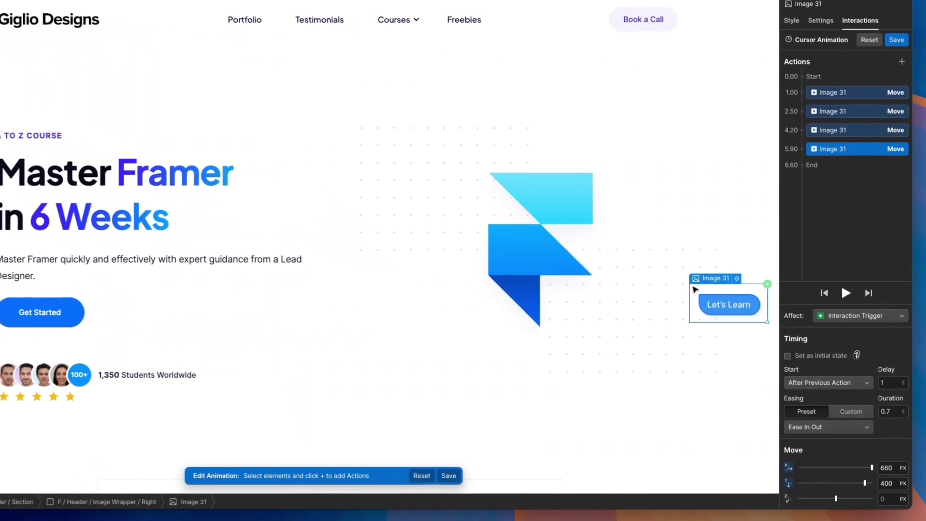
mouse_move(865, 357)
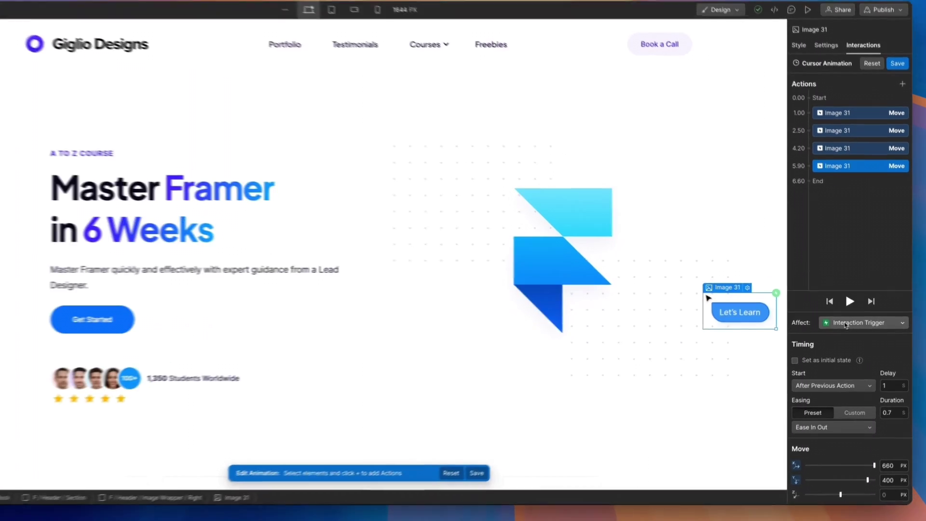
click(851, 325)
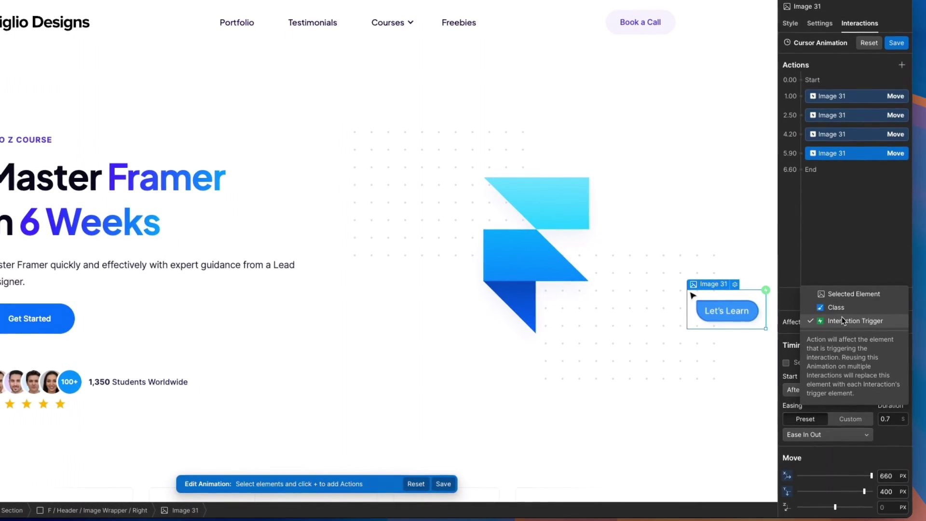
click(793, 336)
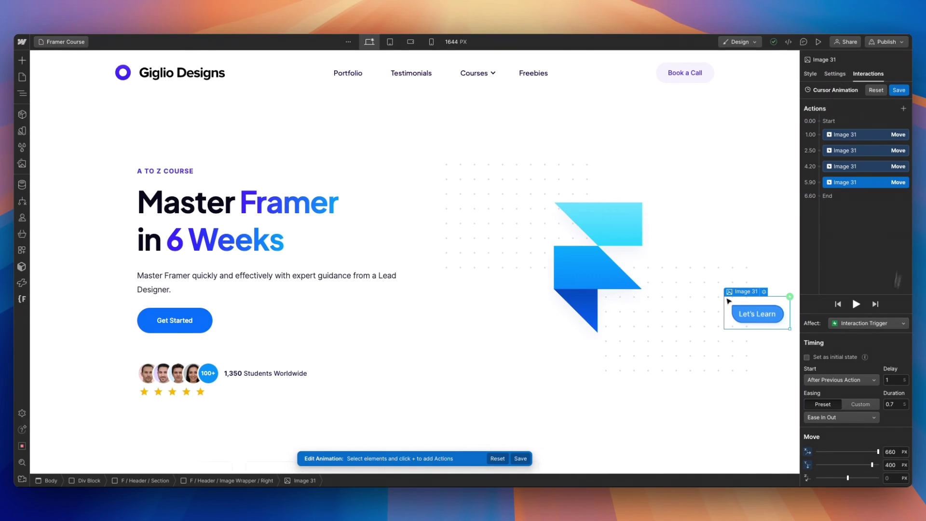
click(868, 323)
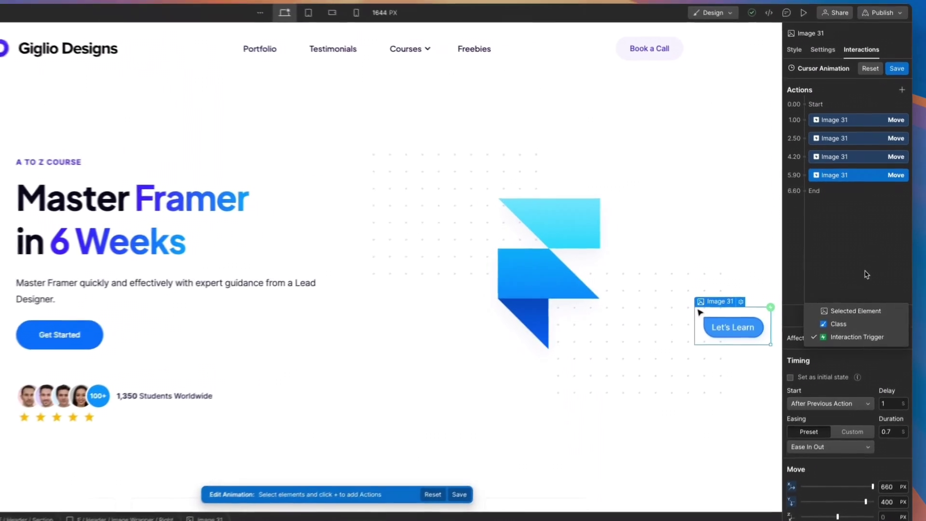
click(877, 256)
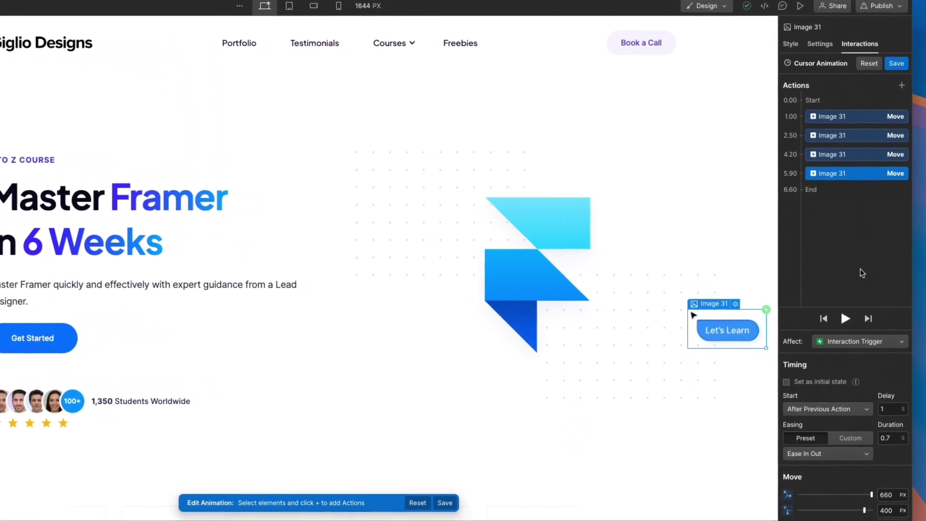
Step: Try a Move action on the Framer logo, delete it, then select Image 31 to show shared timing
click(540, 241)
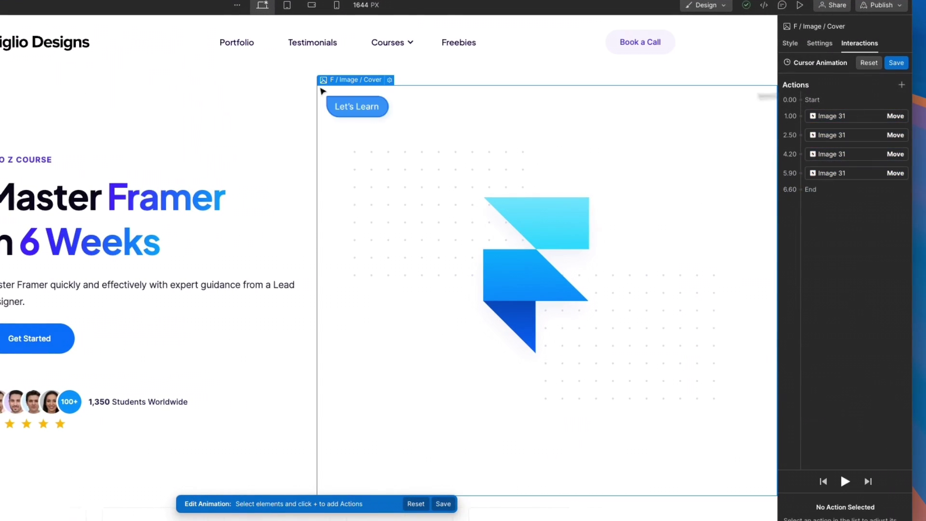
click(801, 200)
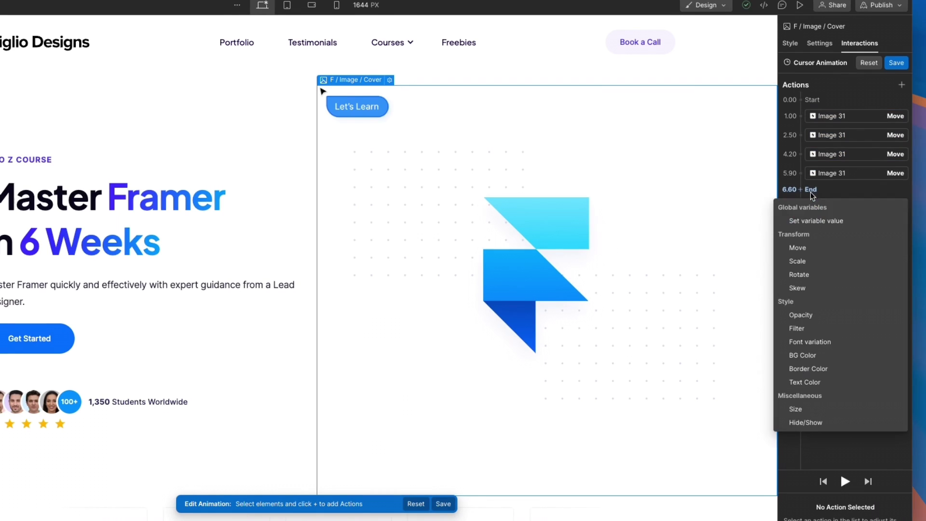
click(805, 250)
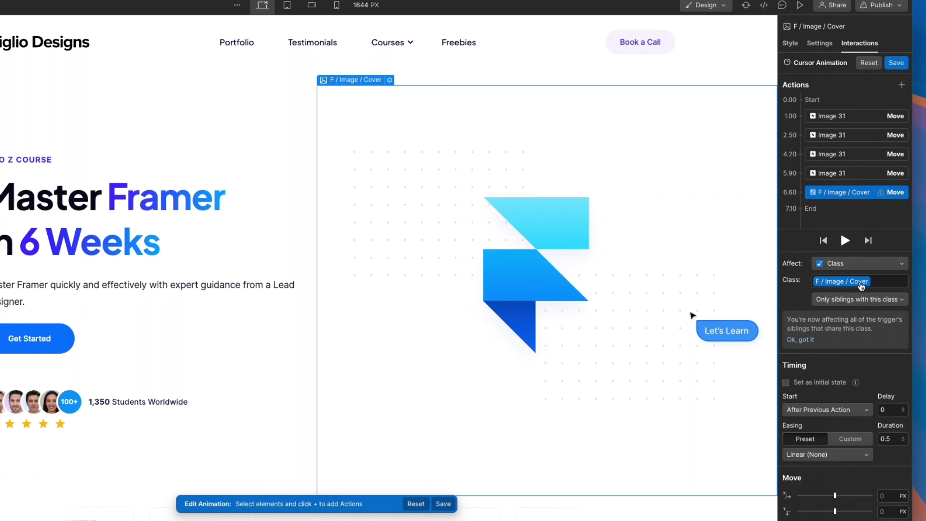
drag(835, 495, 839, 500)
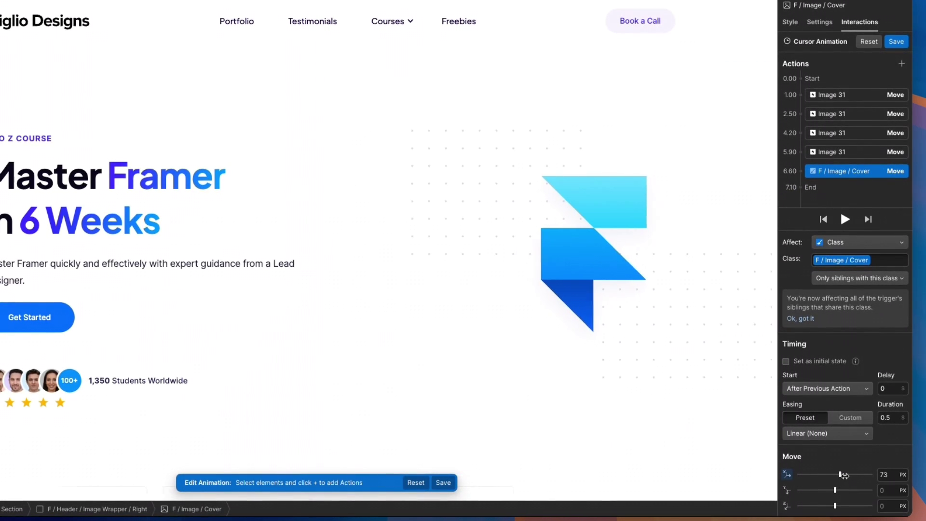
drag(845, 475, 849, 475)
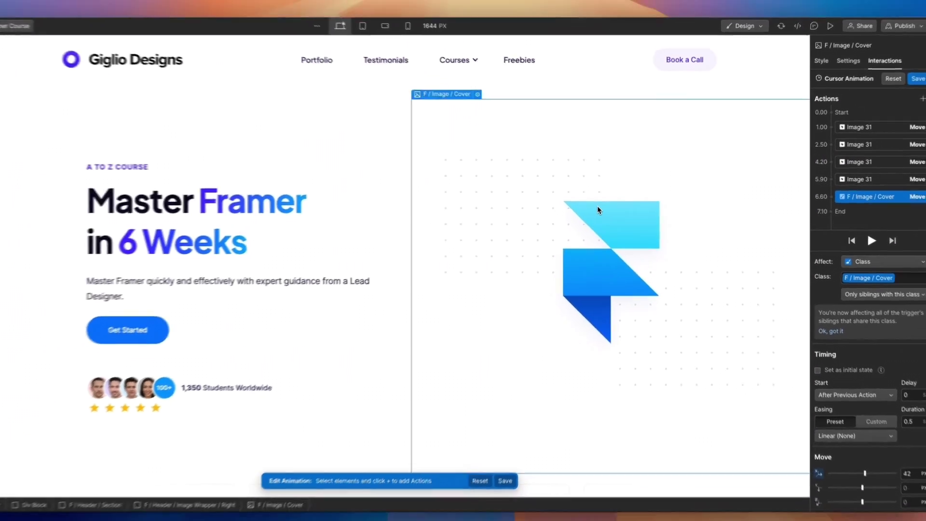
key(Delete)
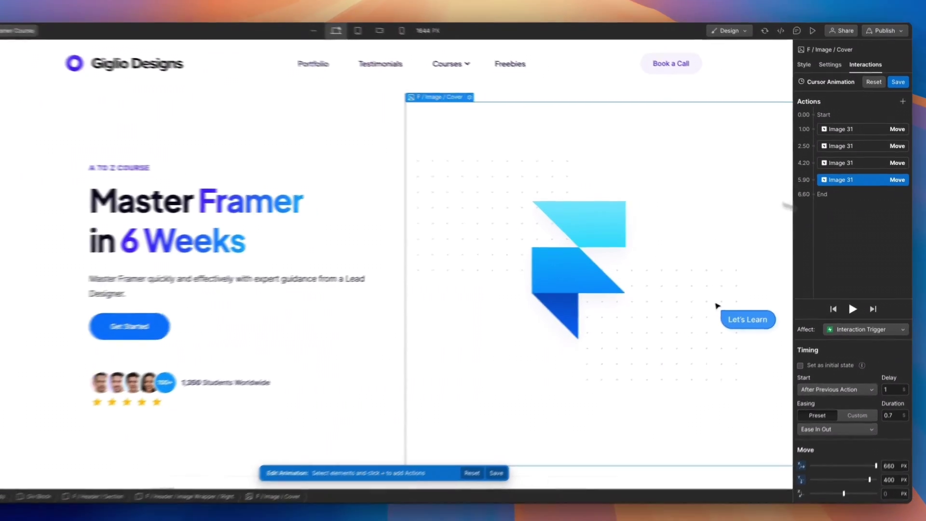
click(876, 227)
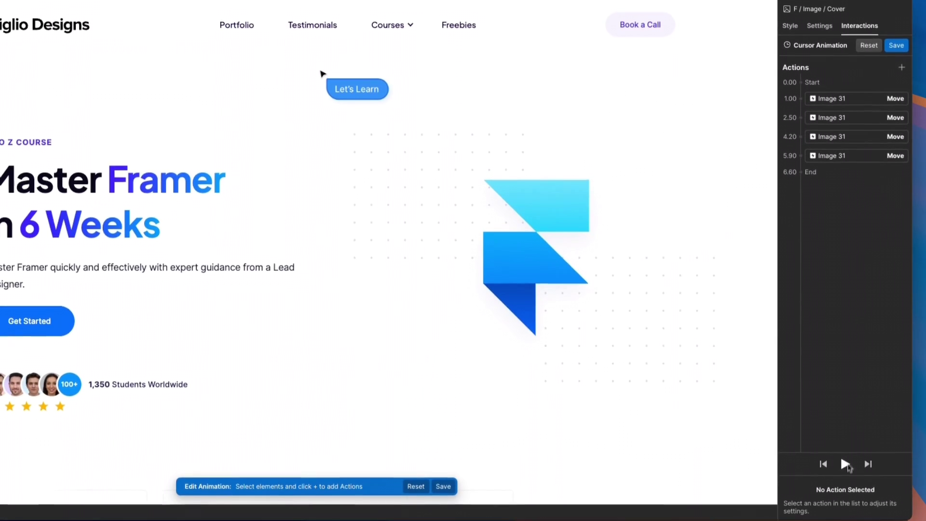
click(381, 118)
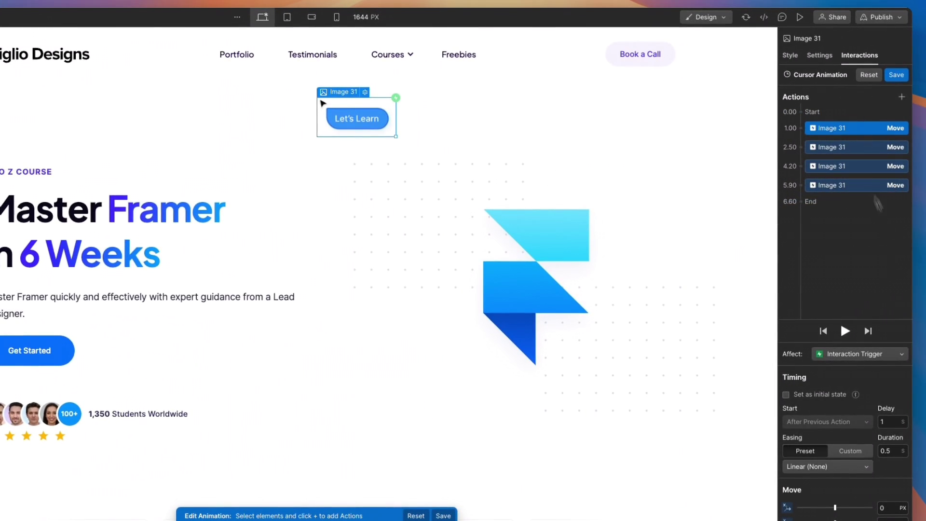
click(901, 97)
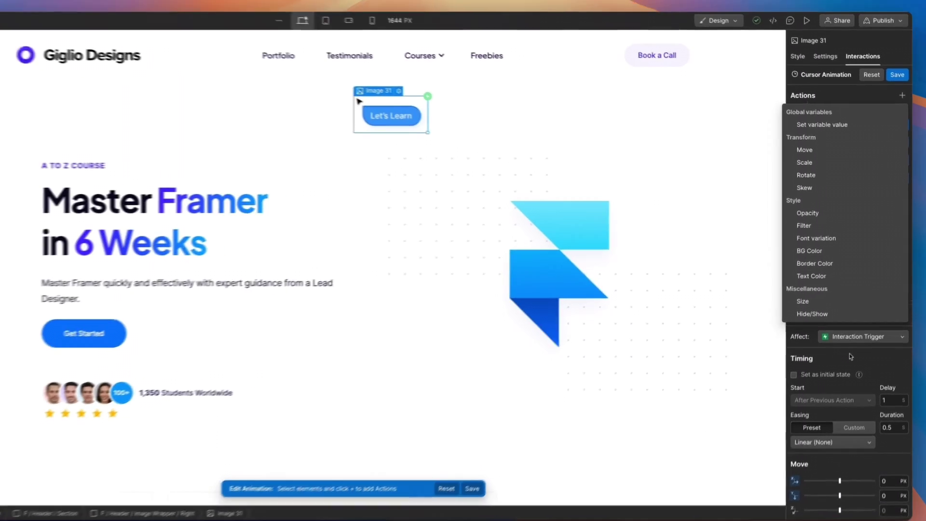
click(858, 341)
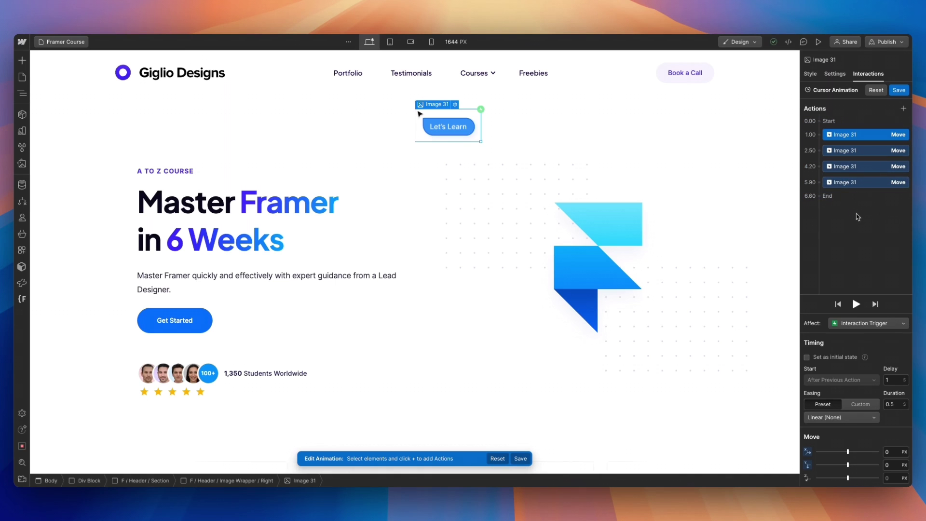
click(903, 108)
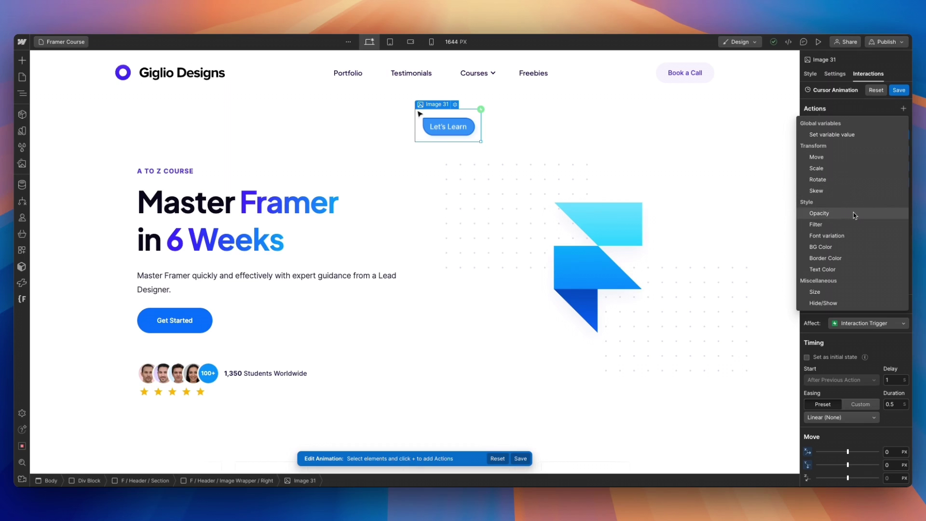
click(859, 108)
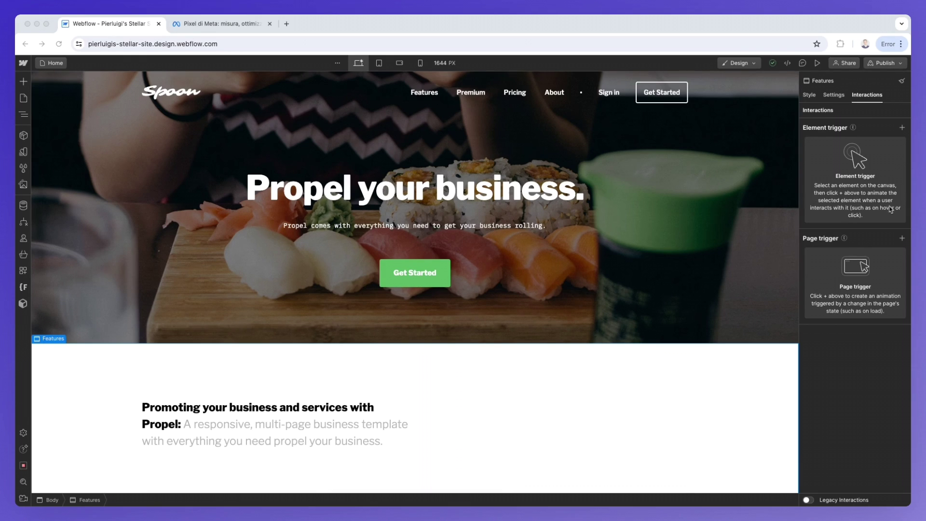
Step: Check the element trigger list, then select the 'Propel your business.' heading on the canvas
click(901, 127)
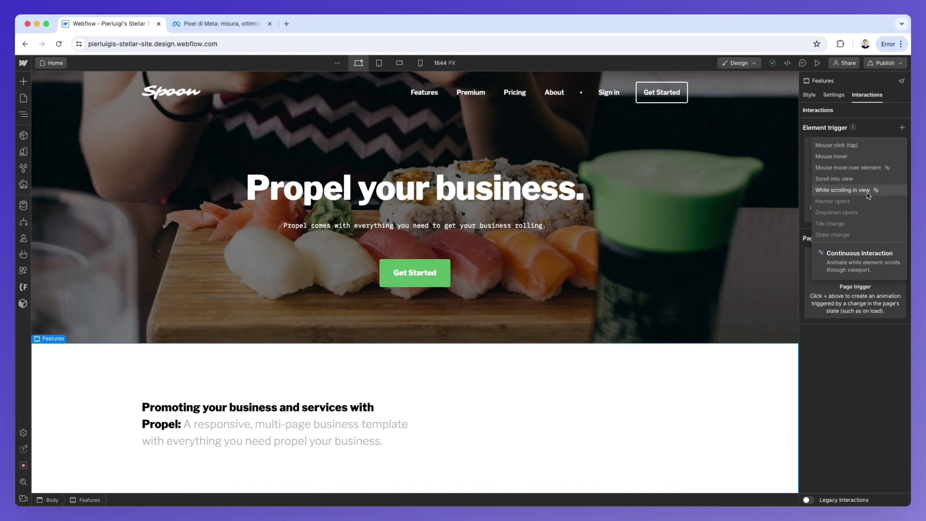
click(825, 292)
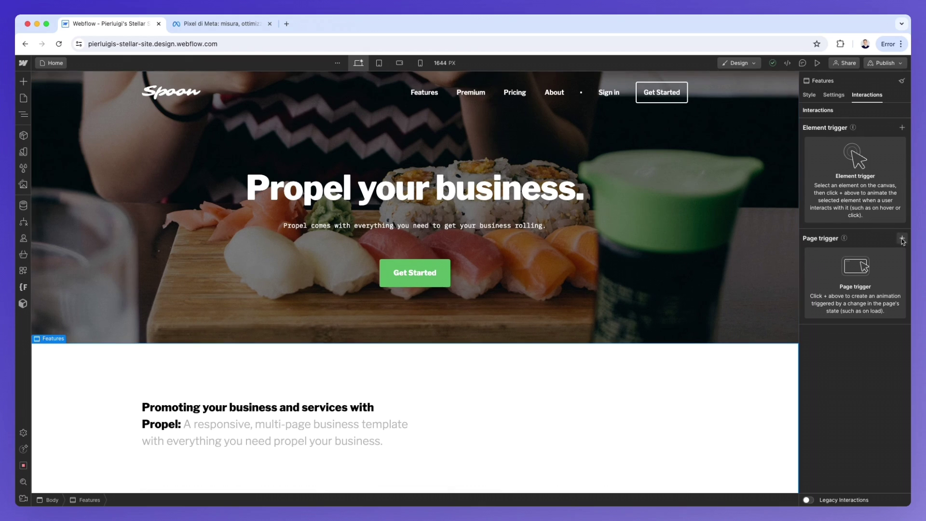
click(403, 191)
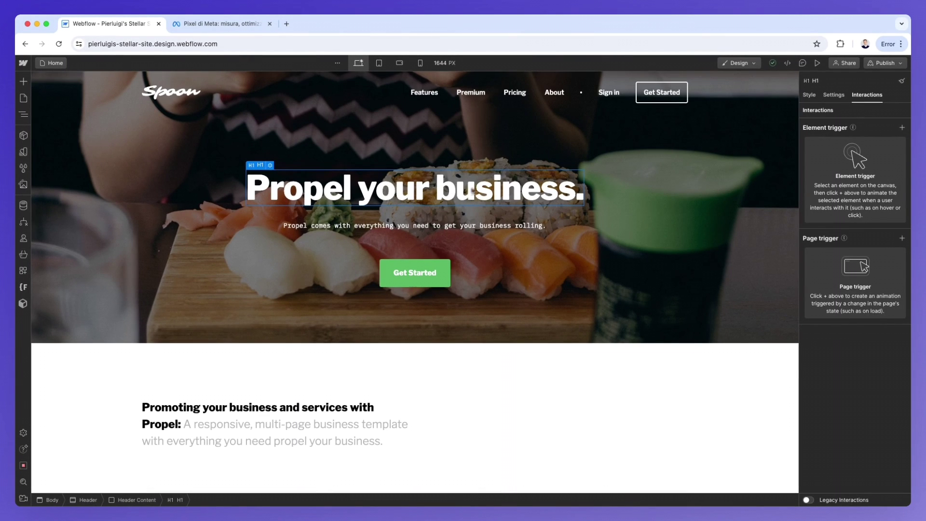
scroll(601, 200, down, 5)
scroll(602, 201, up, 6)
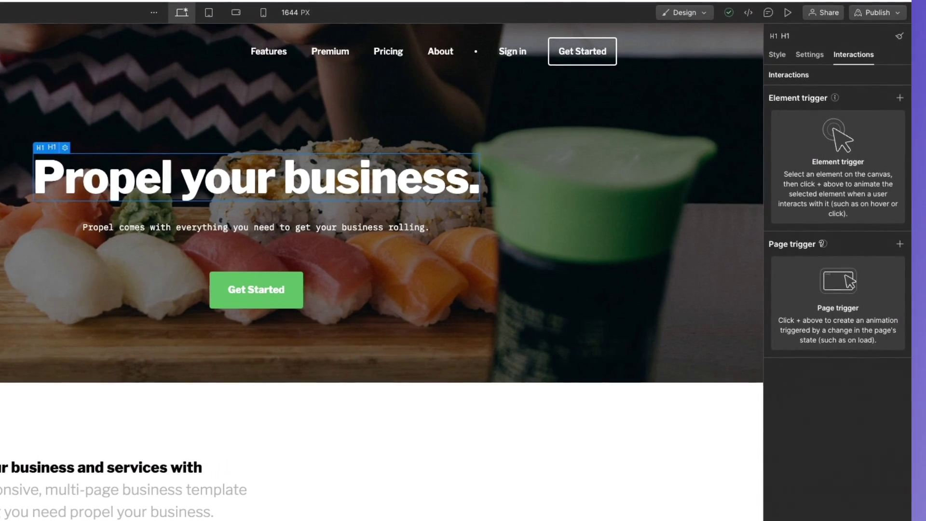
mouse_move(822, 244)
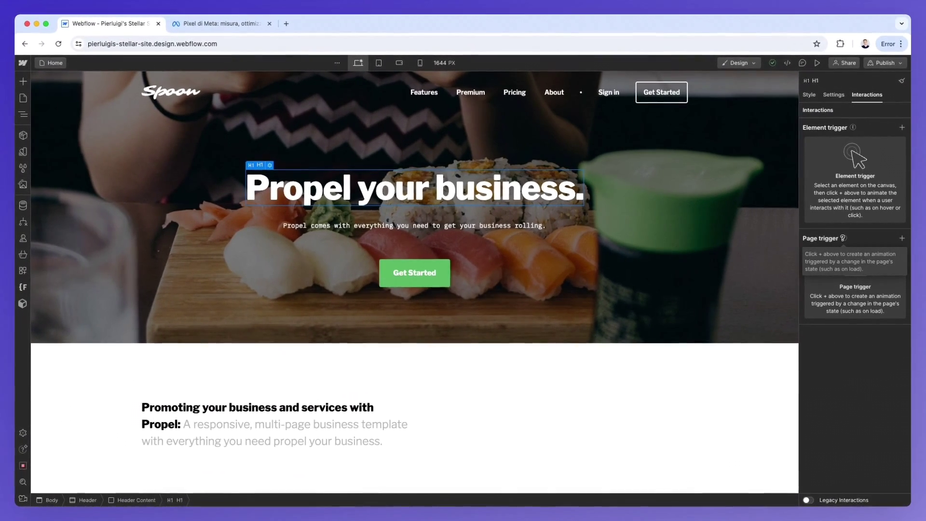
Step: Add a While page is scrolling page trigger with the Play scroll animation action
click(900, 238)
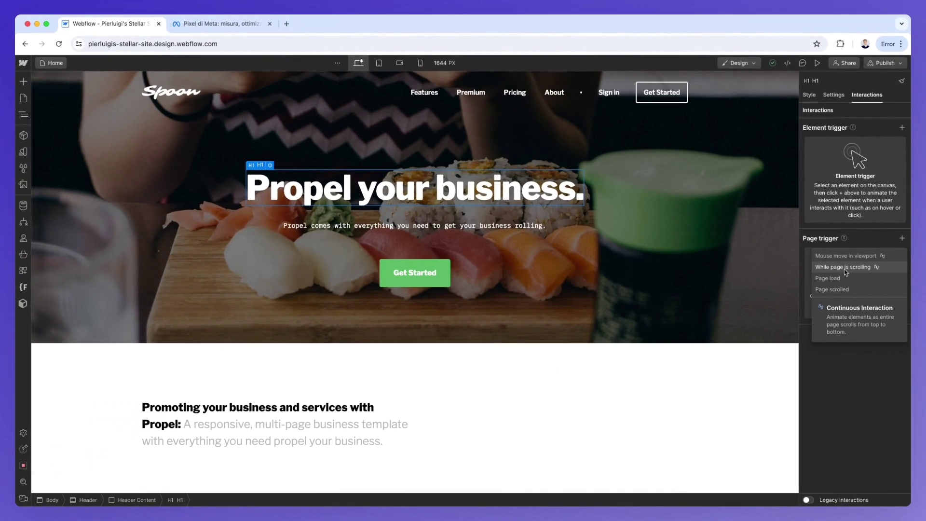
click(846, 268)
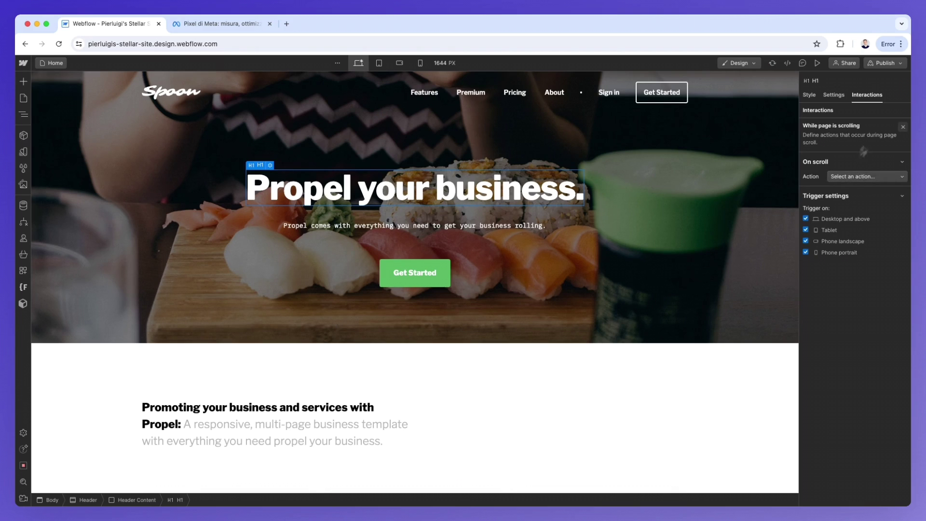
click(859, 176)
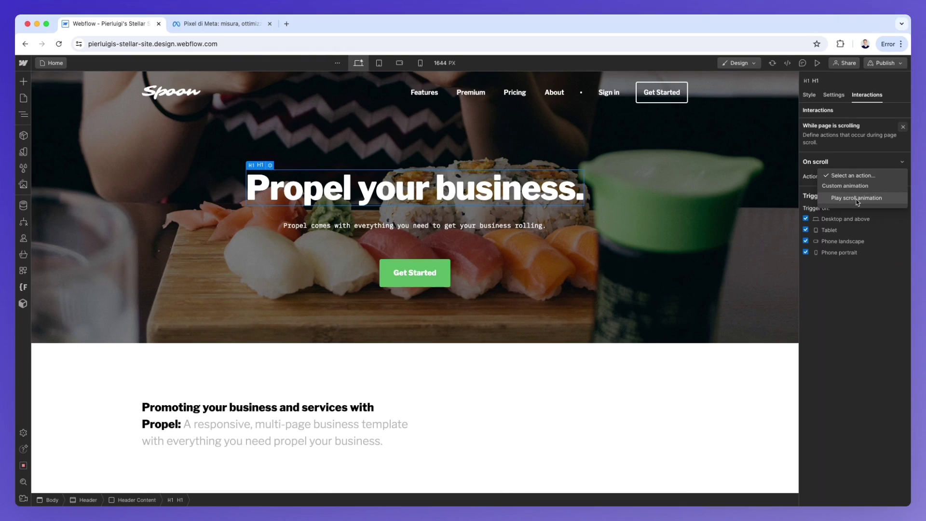
click(856, 198)
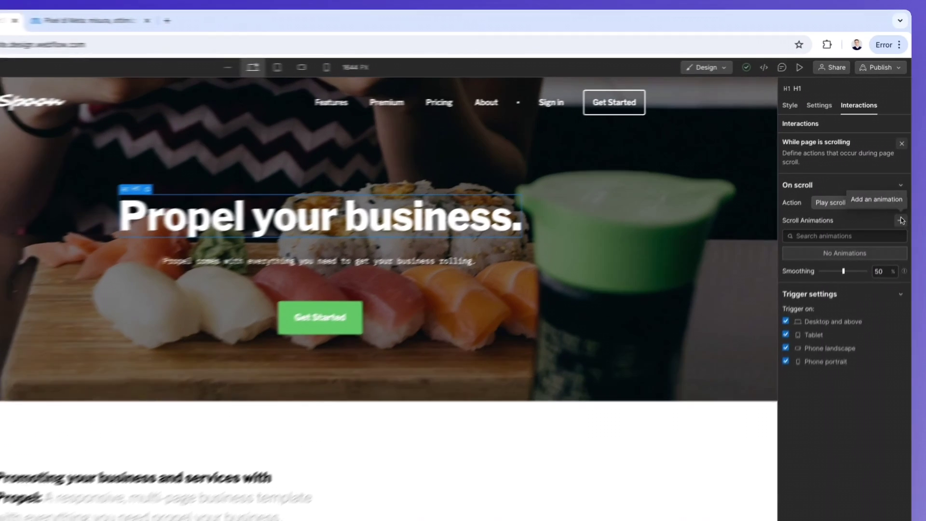
Step: Create a new scroll animation named 'A to B laterally'
click(901, 192)
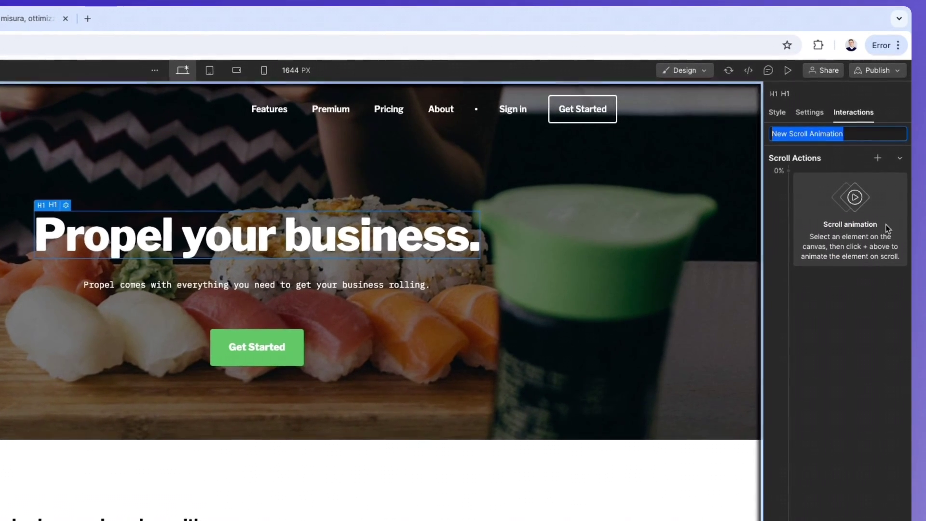
drag(851, 134, 772, 133)
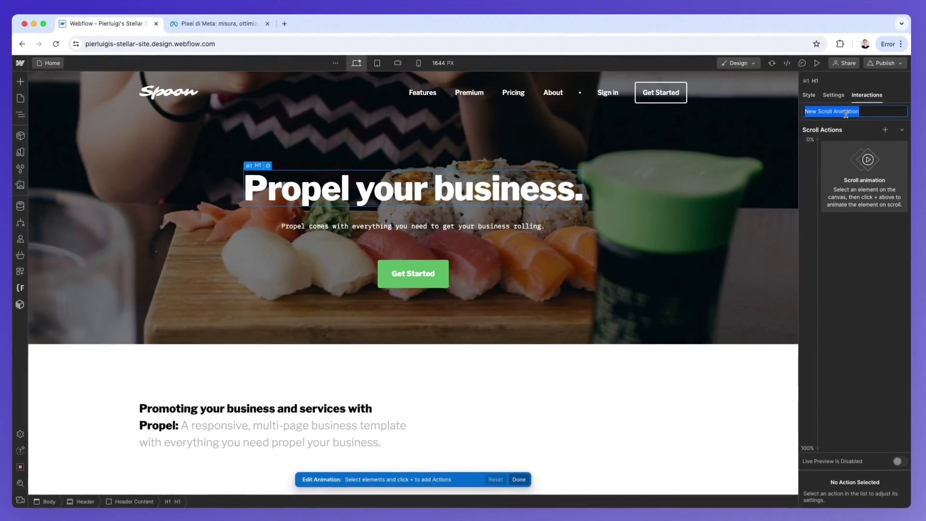
text(A to B laterally)
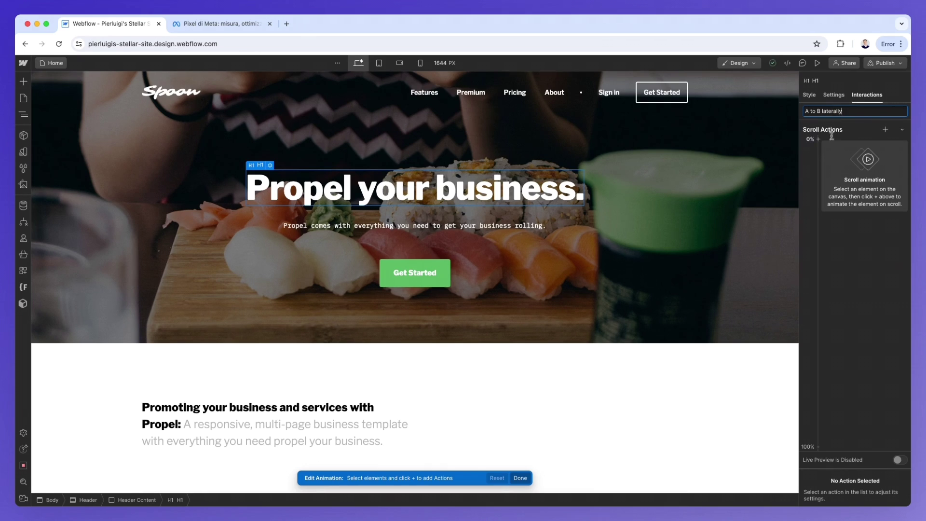
key(Return)
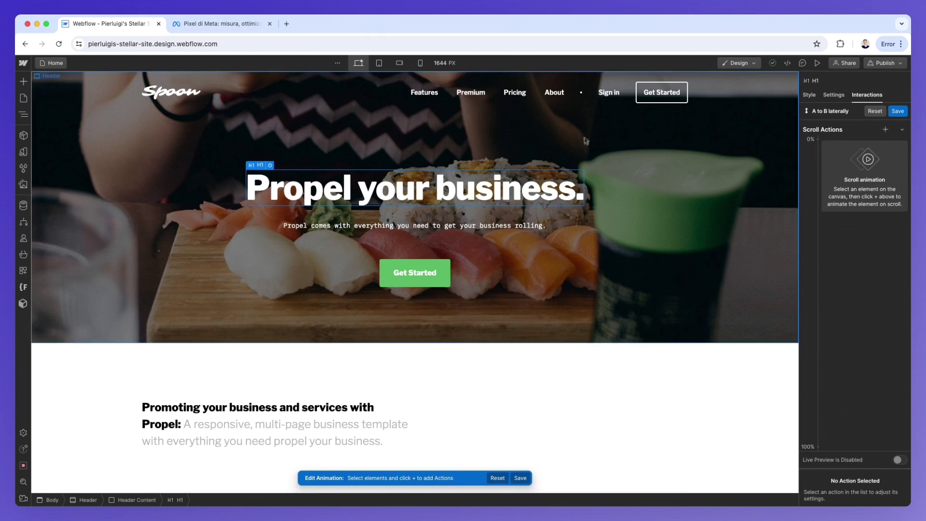
Step: Select the hero's Header Content block on the canvas as the animation target
scroll(618, 207, down, 2)
scroll(619, 207, down, 15)
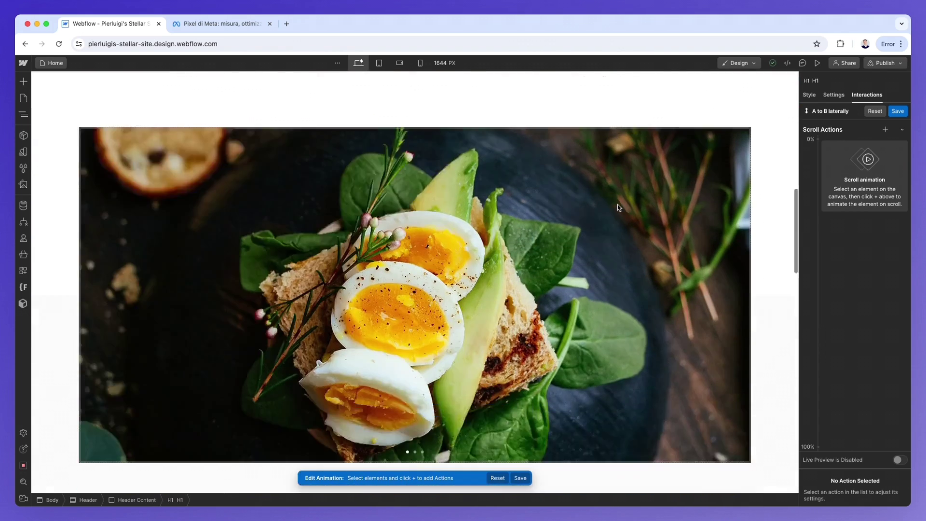
scroll(355, 337, up, 15)
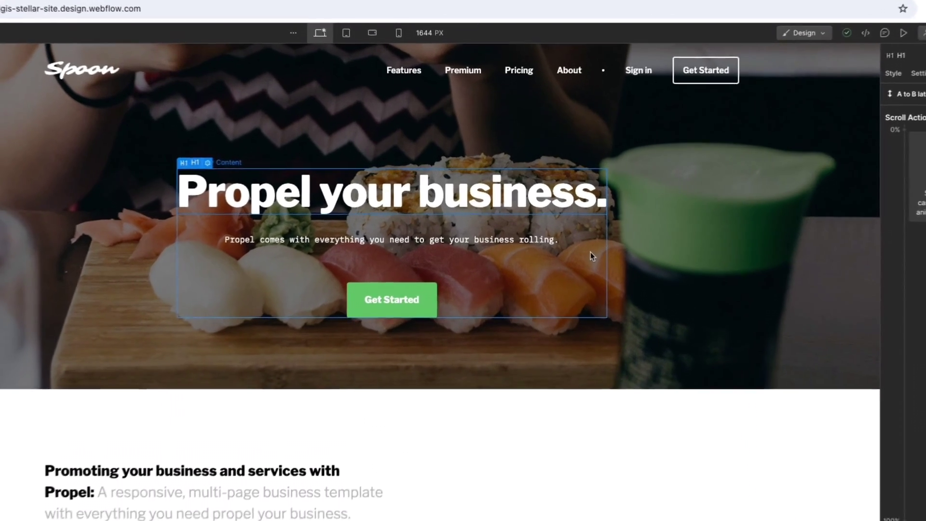
click(572, 237)
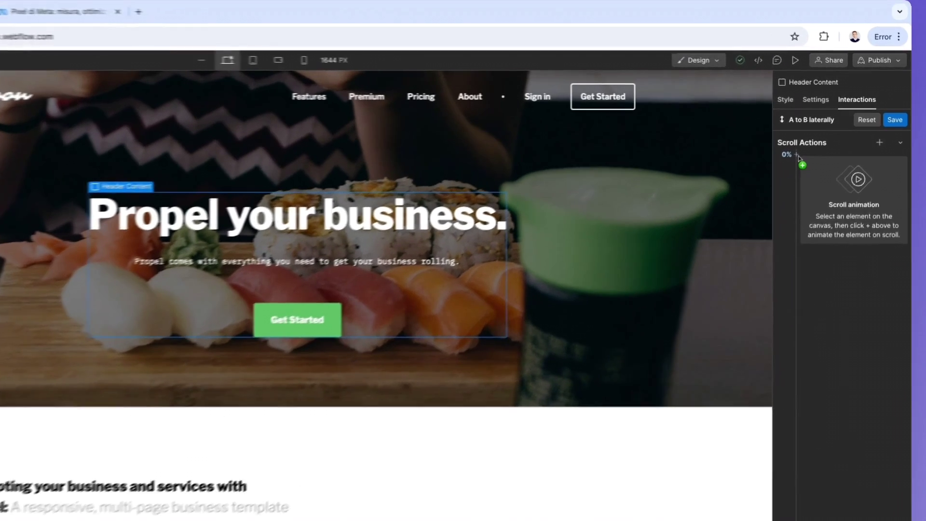
Step: Add a Move action on Header Content and drag its end keyframe to 15%
click(819, 140)
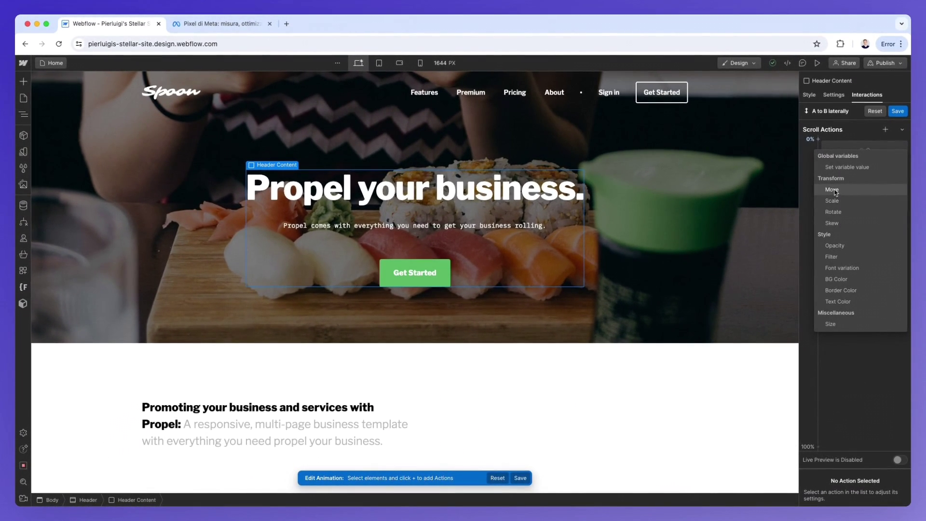
click(835, 190)
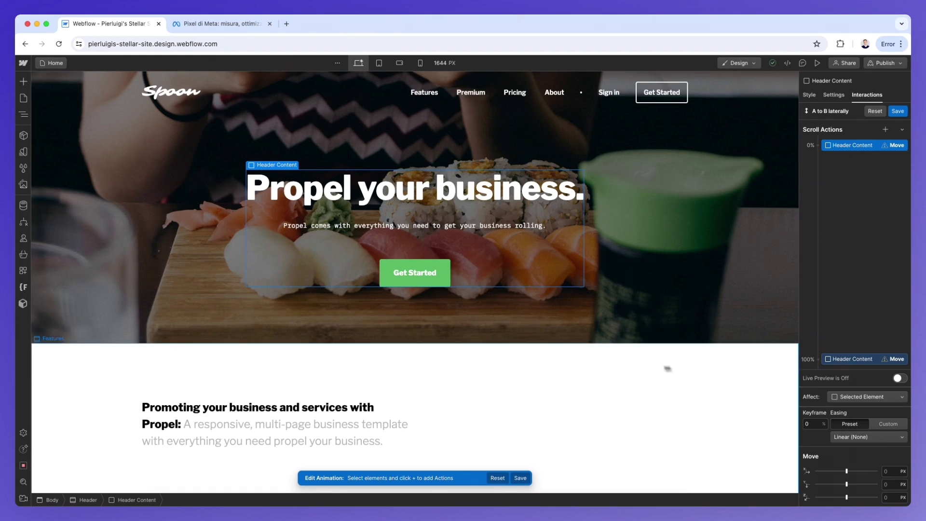
scroll(653, 368, down, 20)
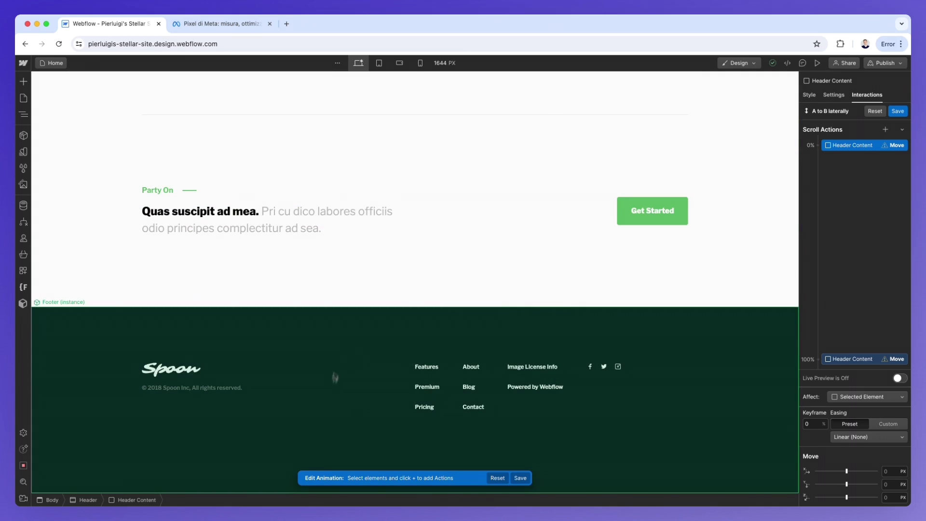
scroll(375, 366, up, 5)
scroll(374, 370, up, 10)
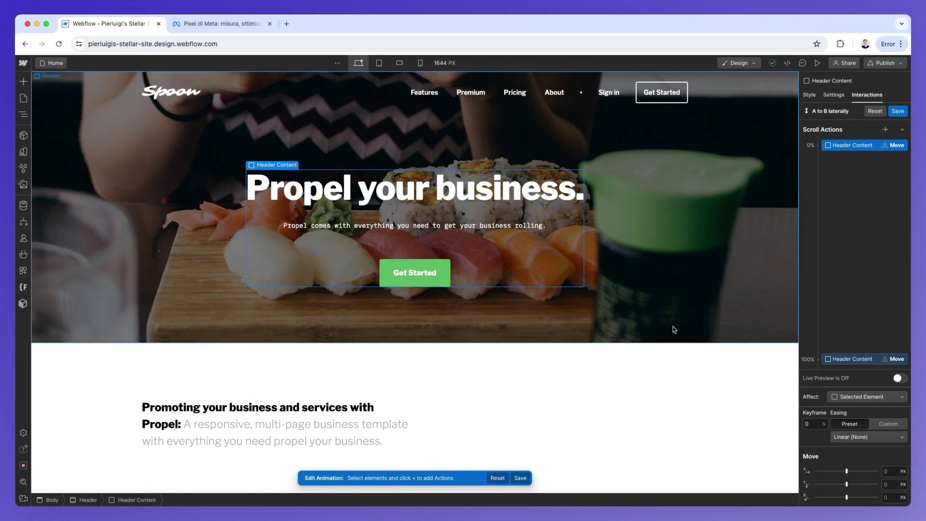
scroll(673, 329, down, 8)
scroll(672, 327, up, 8)
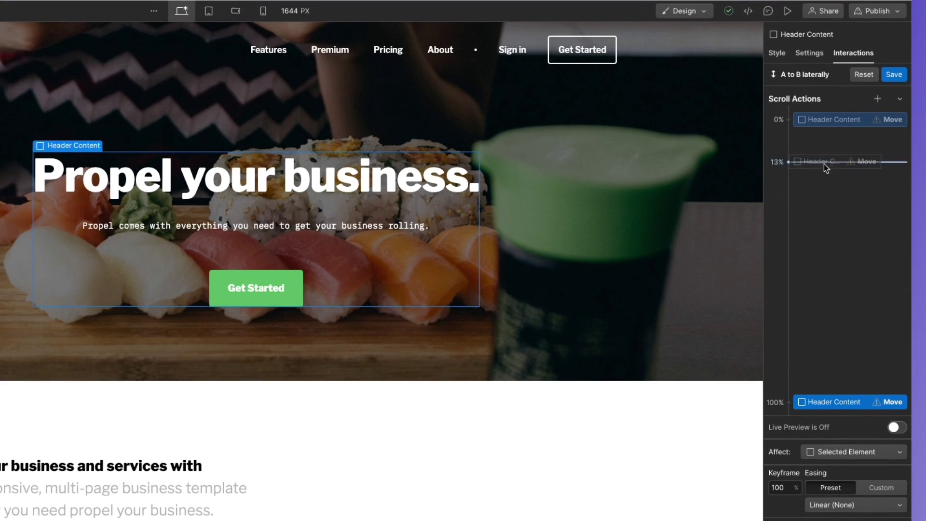
drag(823, 164, 822, 171)
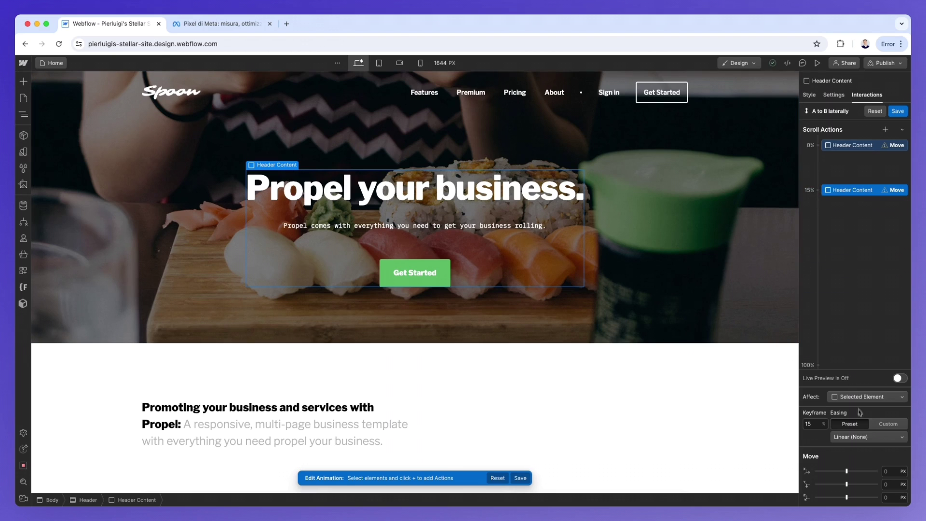
Step: Set the 15% keyframe's Move X to 1000 px and keep the 0% keyframe at 0 px
drag(848, 475, 881, 473)
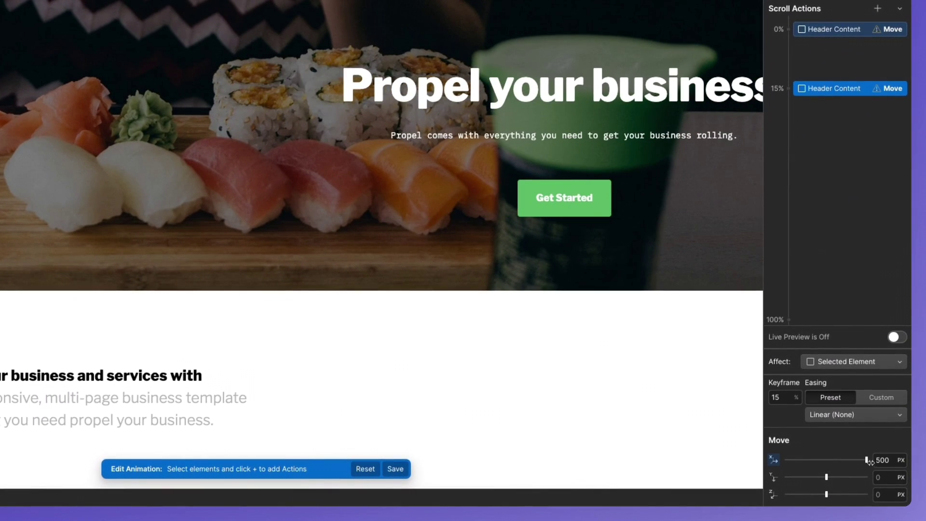
click(878, 460)
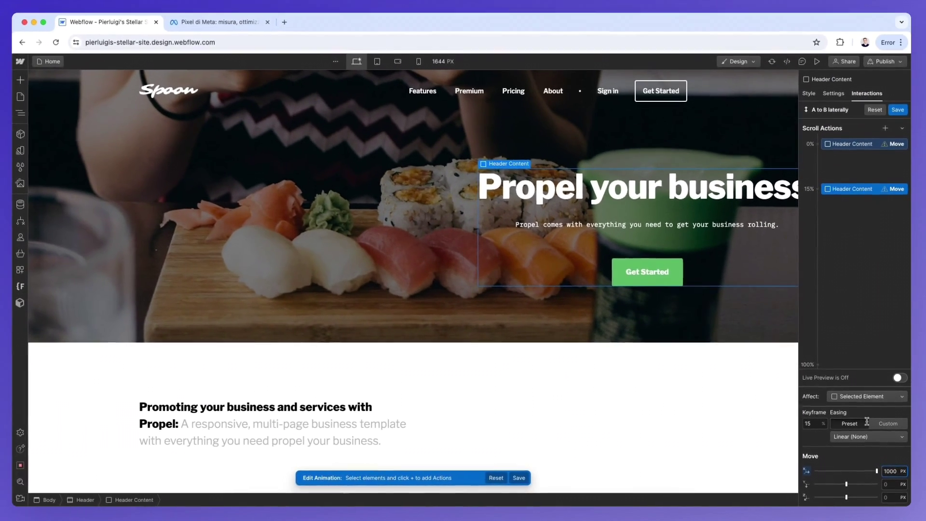
text(10)
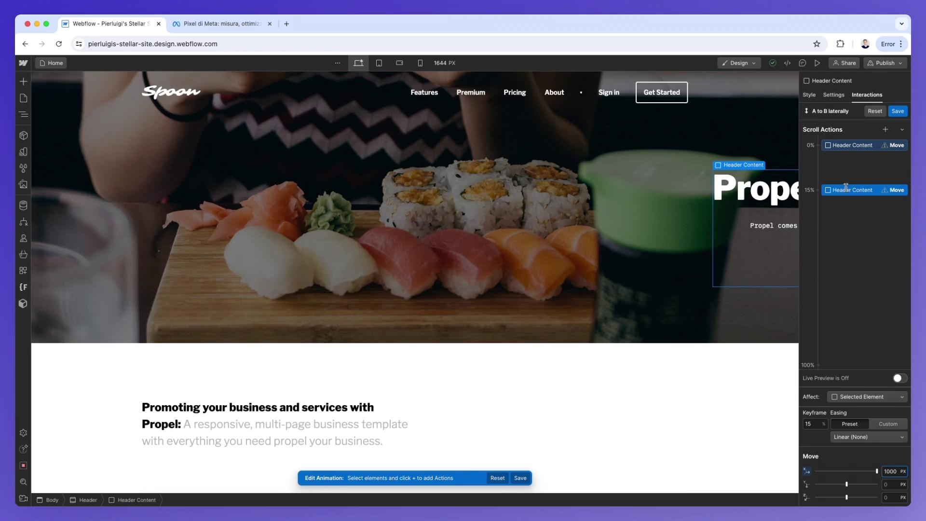
click(852, 146)
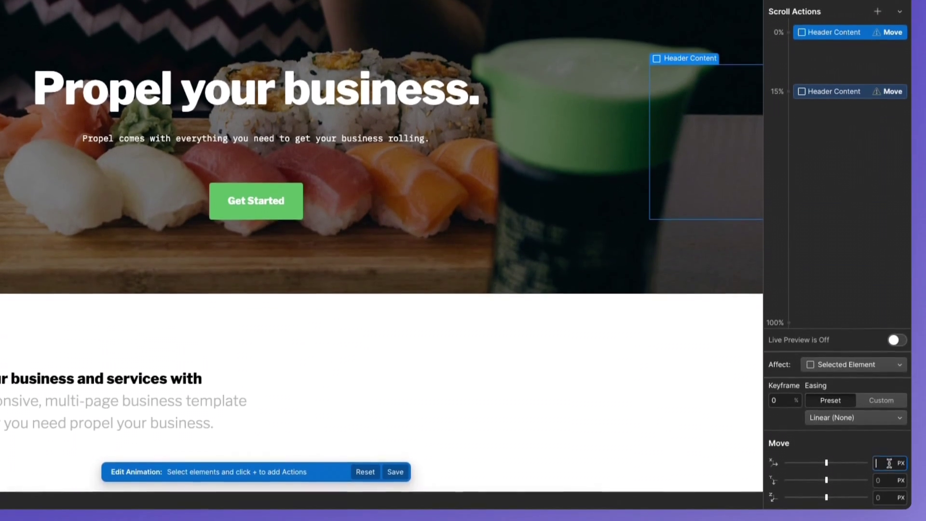
click(887, 488)
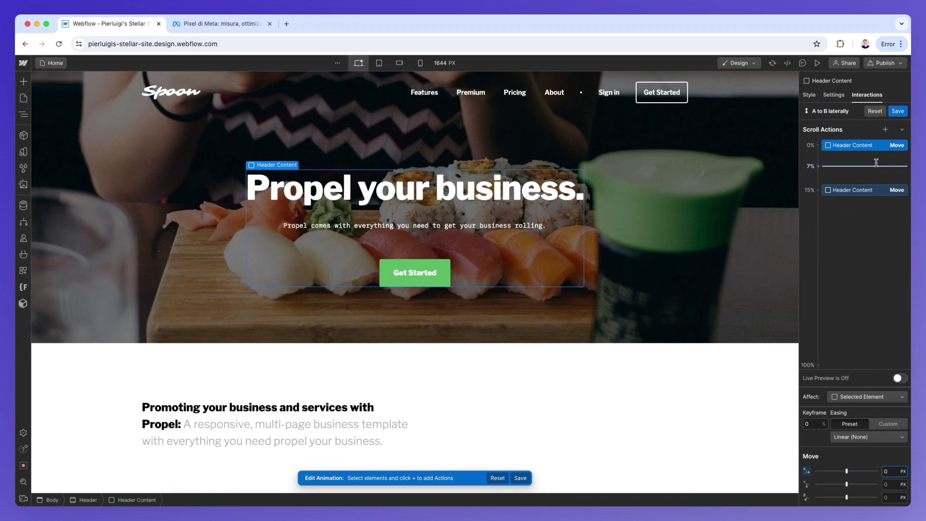
click(816, 63)
scroll(702, 252, down, 5)
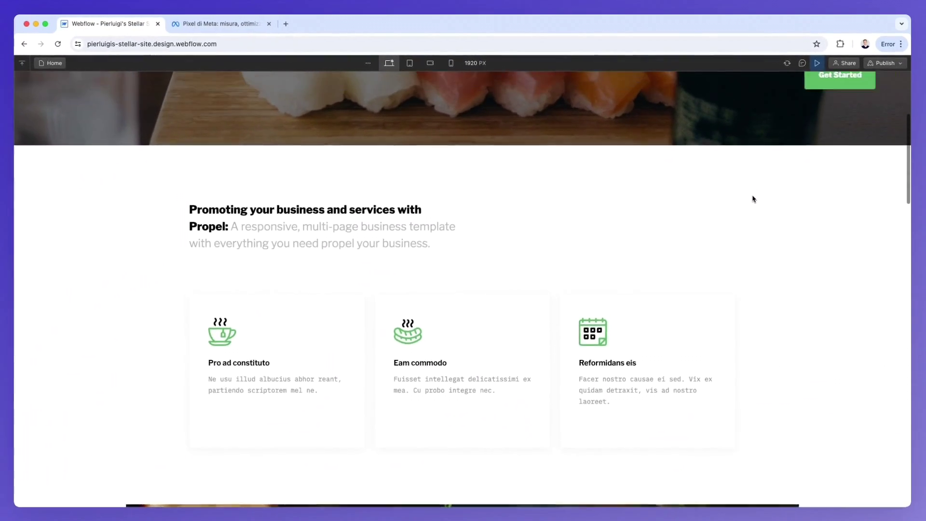
scroll(734, 220, up, 3)
scroll(463, 207, up, 2)
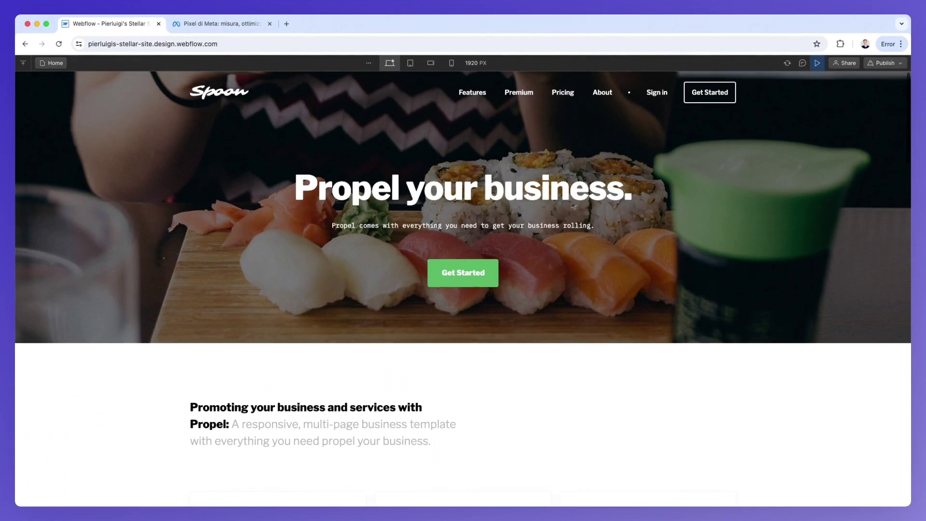
scroll(579, 213, down, 5)
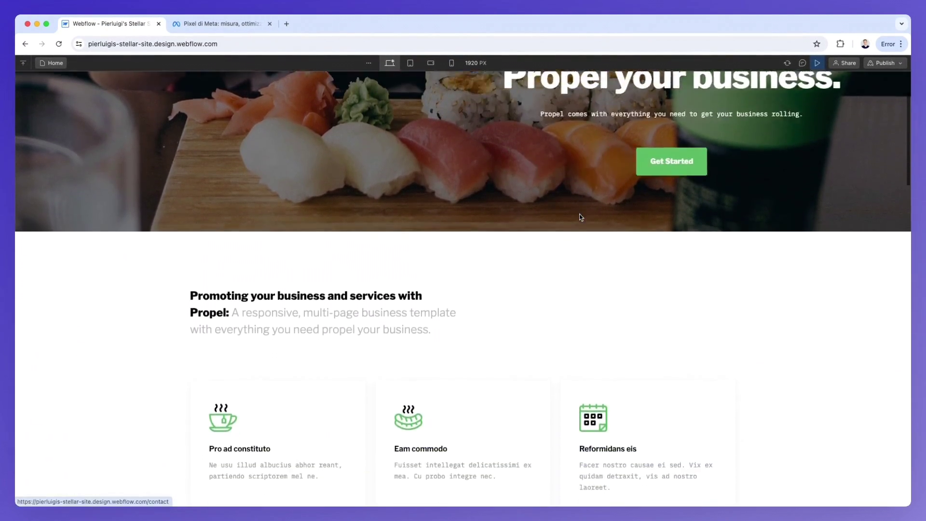
scroll(578, 215, down, 2)
scroll(578, 215, up, 6)
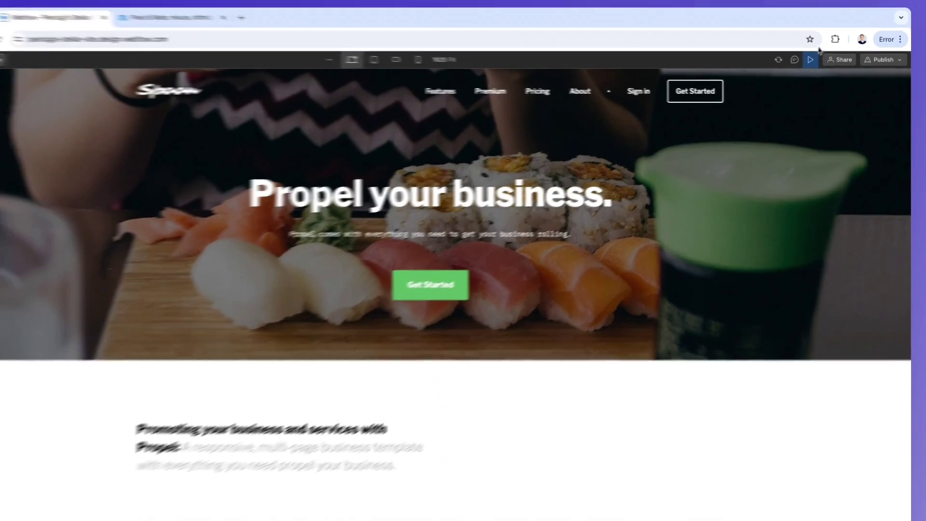
click(810, 59)
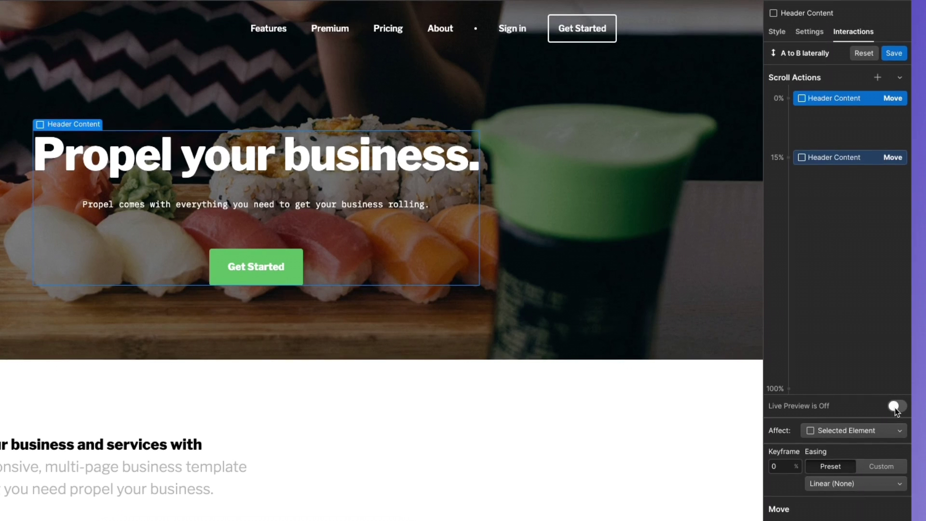
Step: Move the A to B laterally end keyframe from 15% to 9% of the page scroll
scroll(592, 386, down, 2)
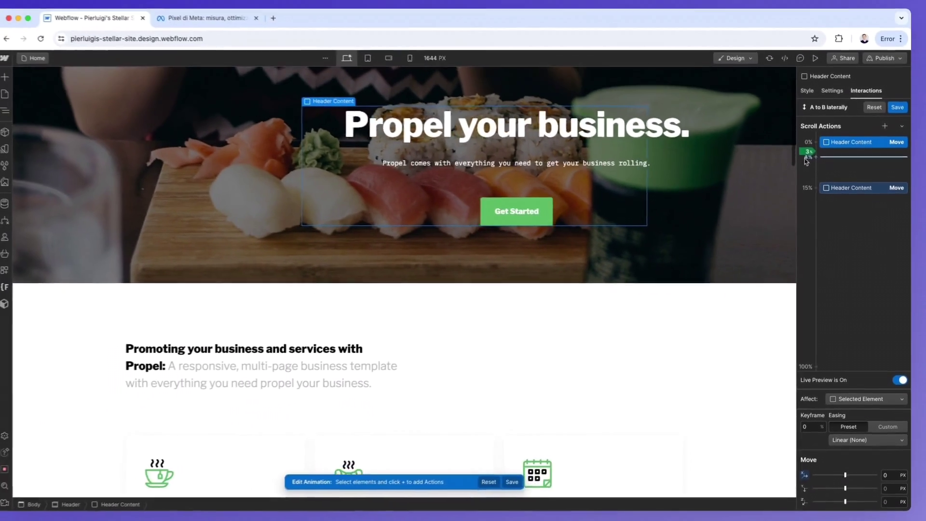
drag(777, 106, 774, 124)
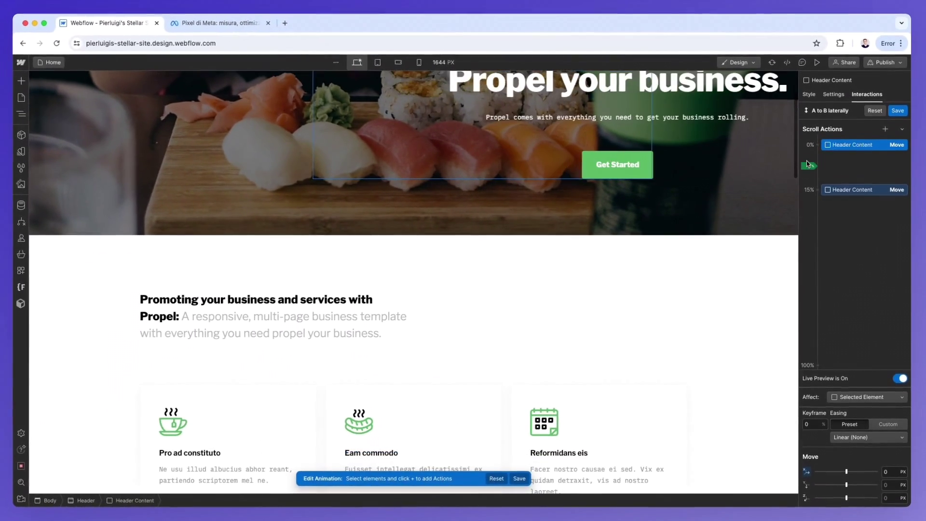
scroll(770, 184, up, 3)
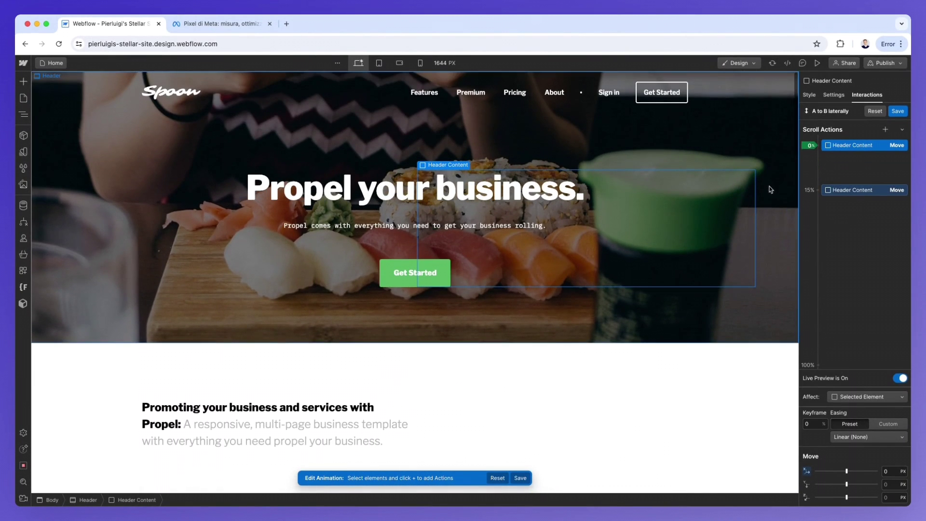
scroll(722, 265, down, 3)
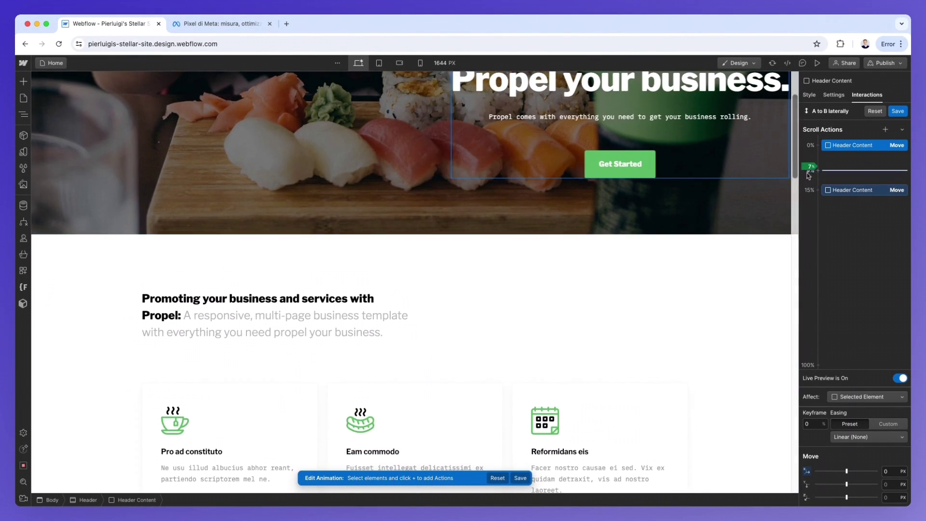
scroll(771, 212, down, 3)
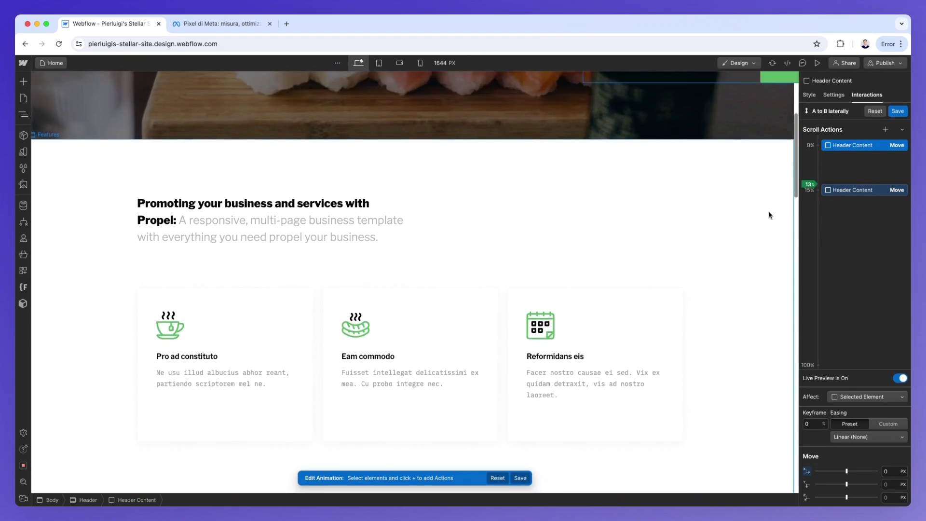
scroll(770, 215, up, 5)
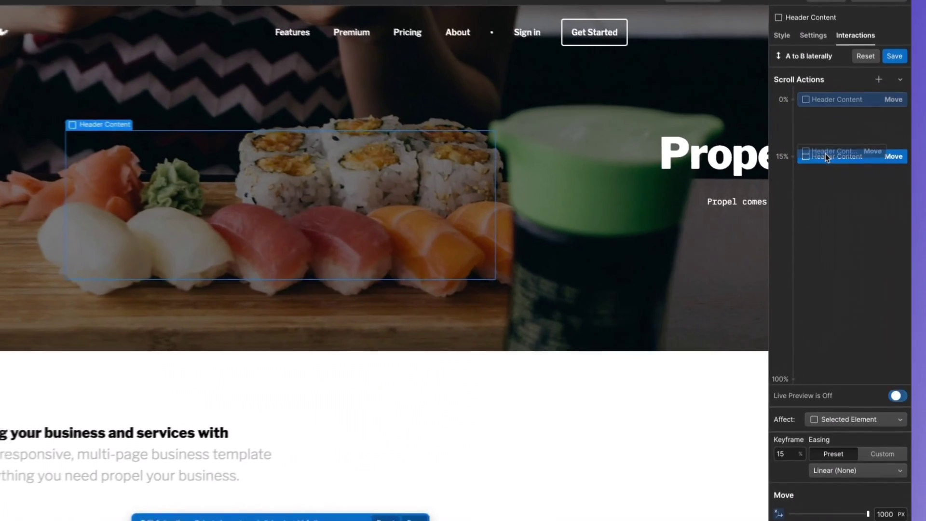
drag(842, 191, 842, 174)
drag(821, 128, 820, 126)
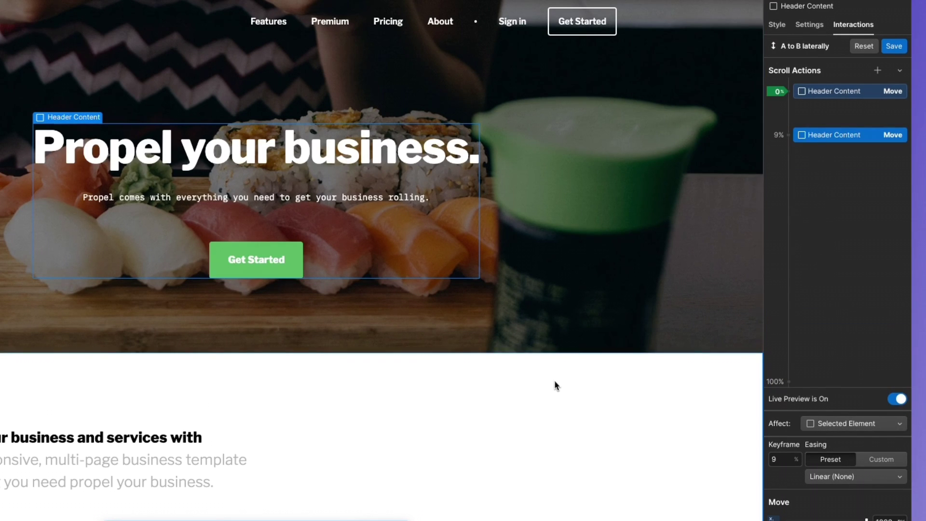
Step: Turn on Live Preview and scroll the canvas to check the 1200 px slide
scroll(555, 382, down, 5)
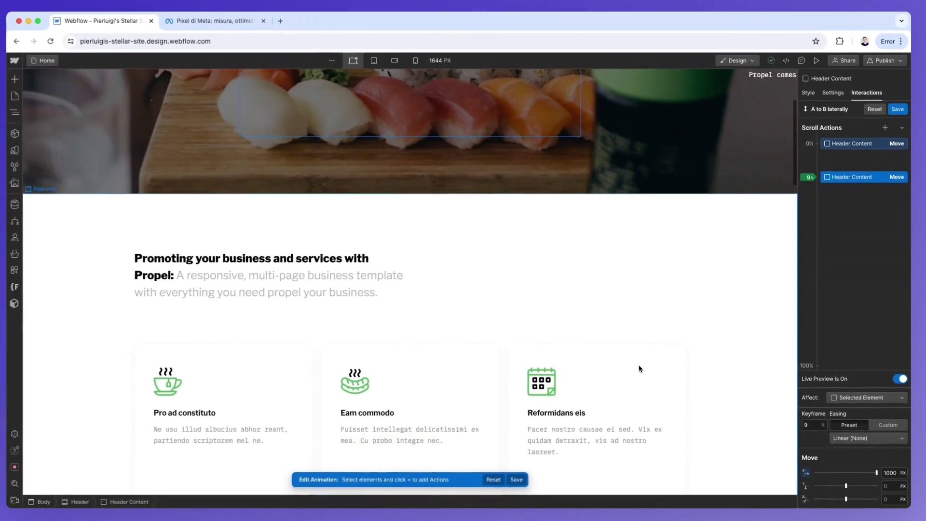
scroll(639, 368, up, 5)
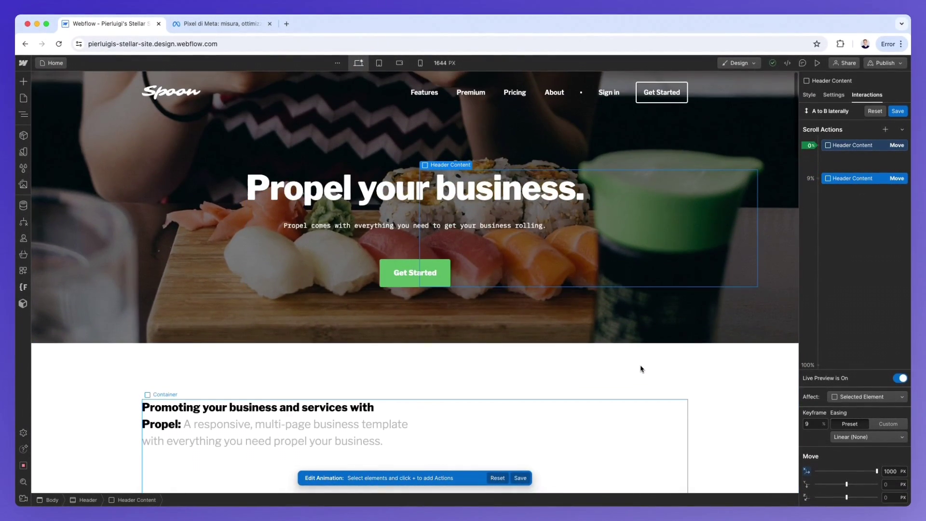
scroll(640, 368, down, 2)
scroll(640, 368, up, 2)
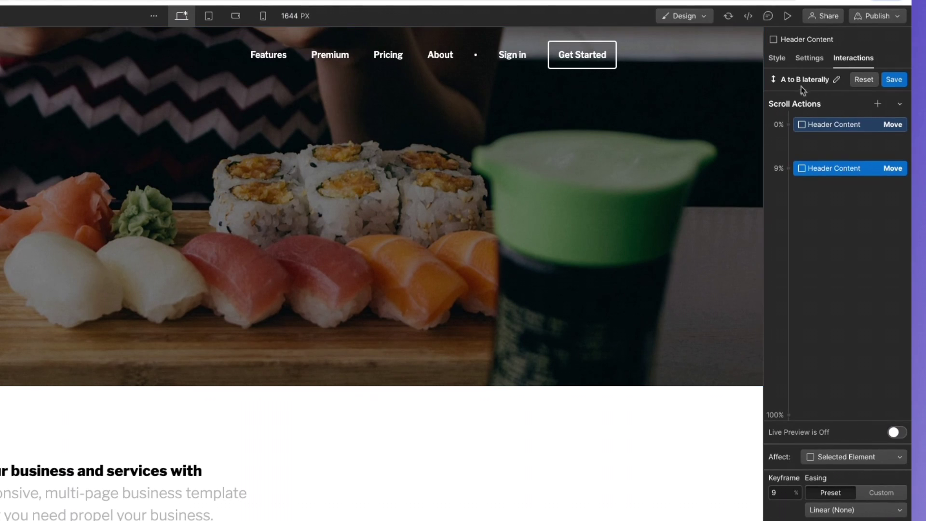
click(895, 432)
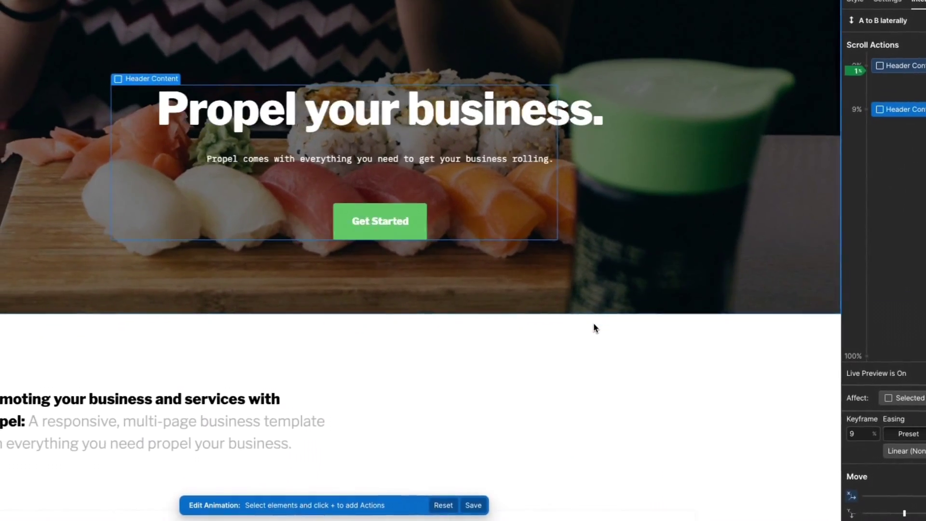
scroll(595, 328, down, 5)
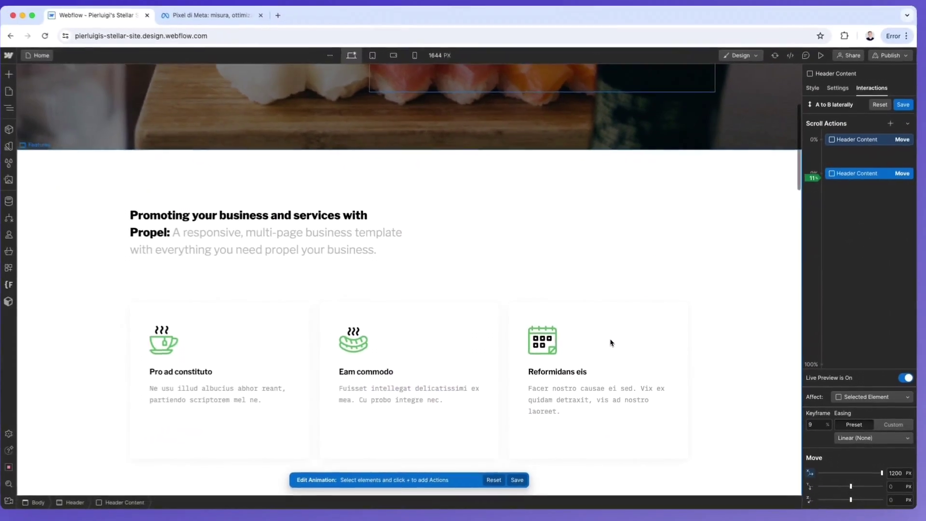
scroll(610, 343, up, 1)
scroll(612, 343, up, 5)
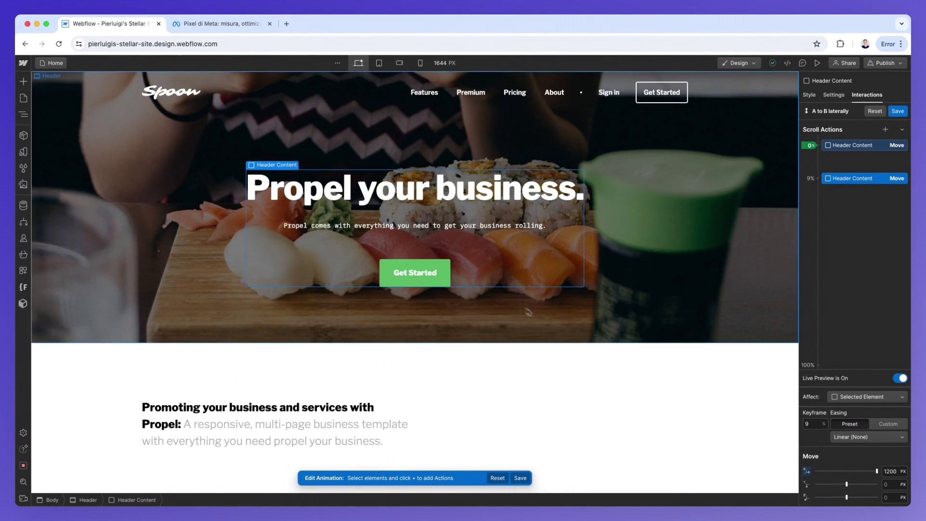
scroll(535, 319, down, 5)
scroll(535, 322, up, 3)
scroll(535, 322, up, 3)
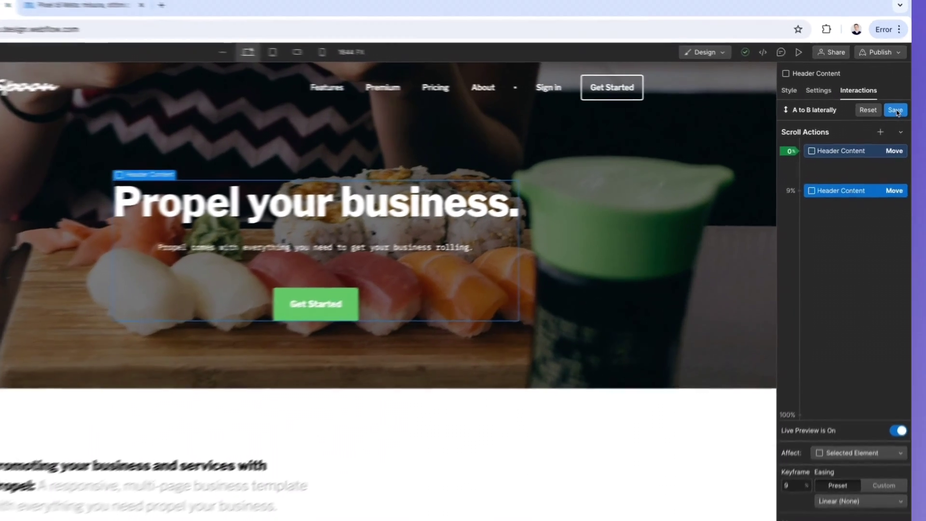
Step: Save the A to B laterally animation, then select Header Content and scroll to review its trigger
click(897, 112)
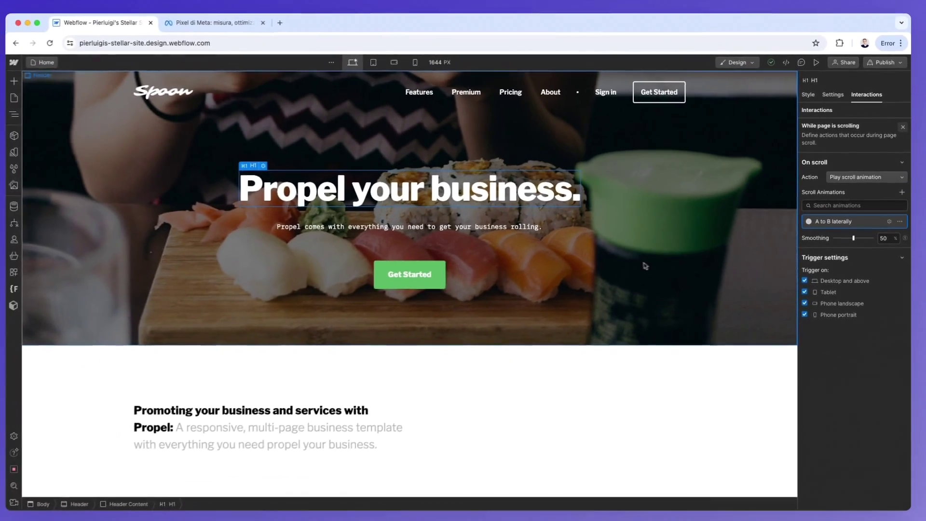
click(473, 324)
scroll(601, 239, down, 3)
scroll(600, 238, up, 4)
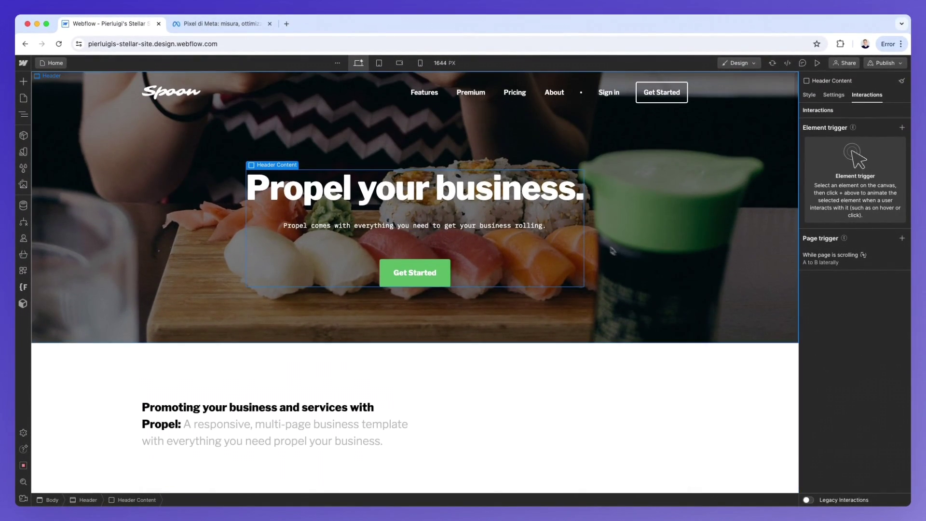
scroll(609, 202, down, 1)
scroll(637, 213, up, 1)
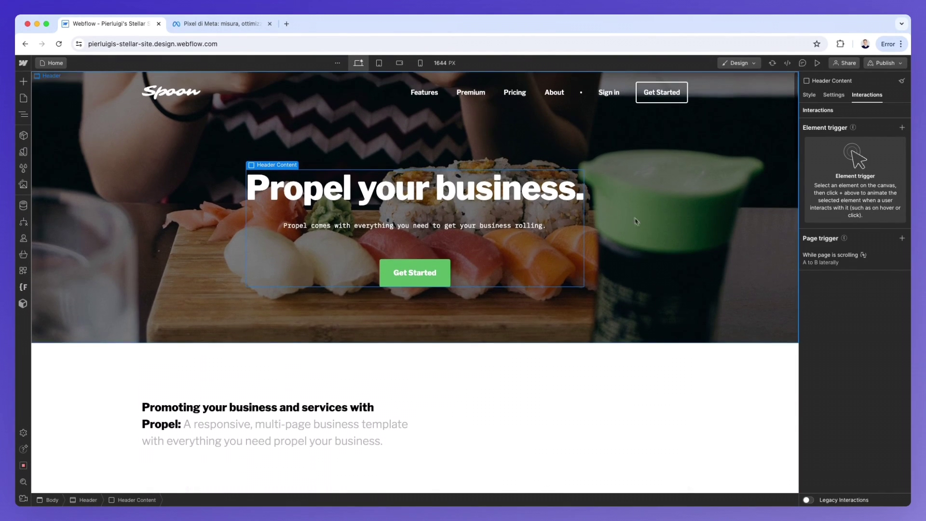